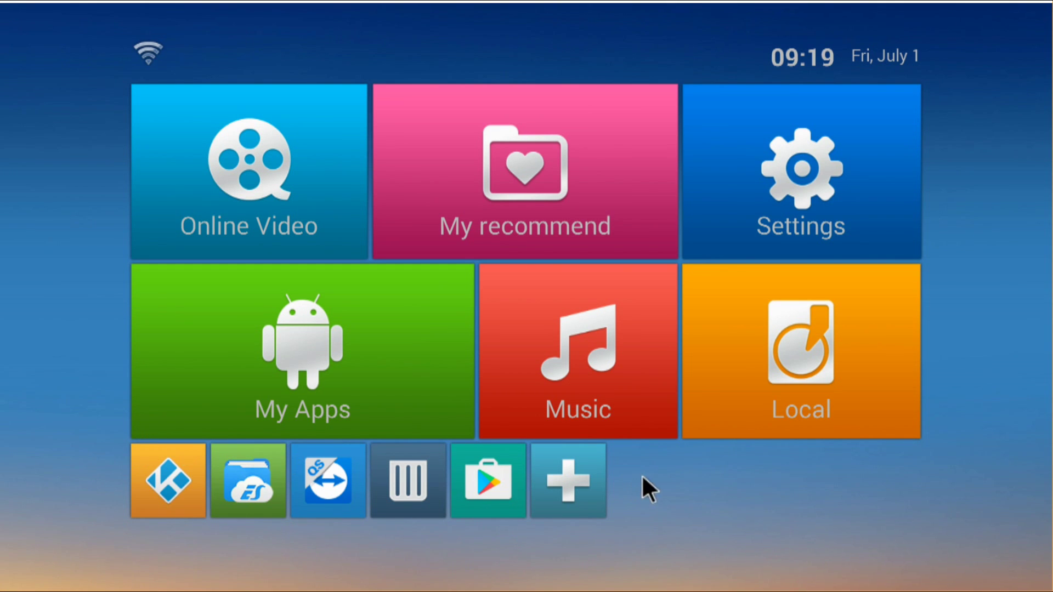
Open the Play Store from the full list of installed apps and return to the home screen.
{"action": "left_click", "coordinate": [490, 448]}
{"action": "left_click", "coordinate": [391, 320]}
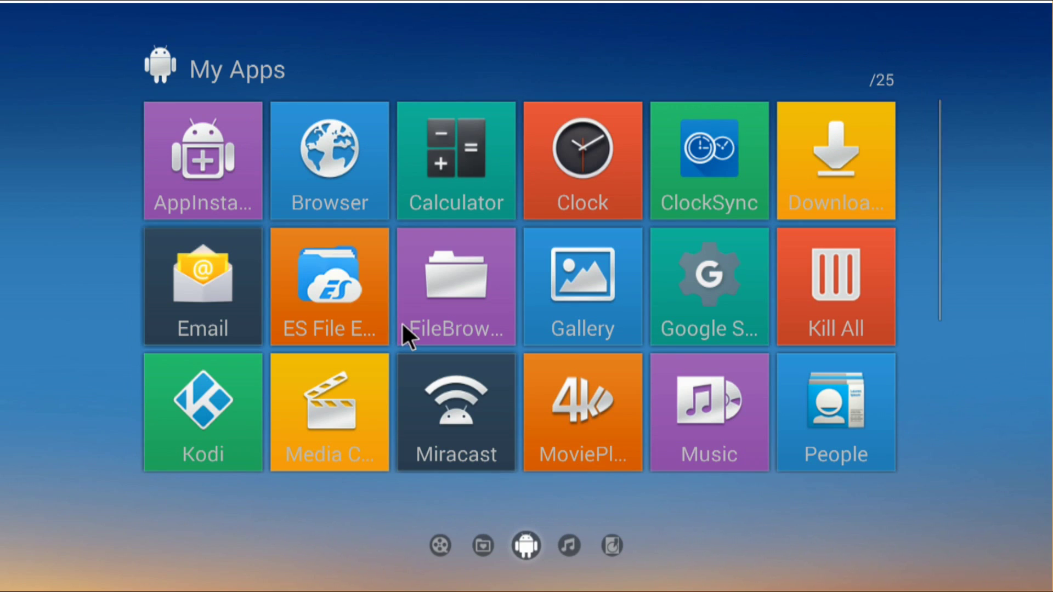
{"action": "scroll", "coordinate": [401, 322], "scroll_direction": "down", "scroll_amount": 2}
{"action": "scroll", "coordinate": [559, 405], "scroll_direction": "up", "scroll_amount": 2}
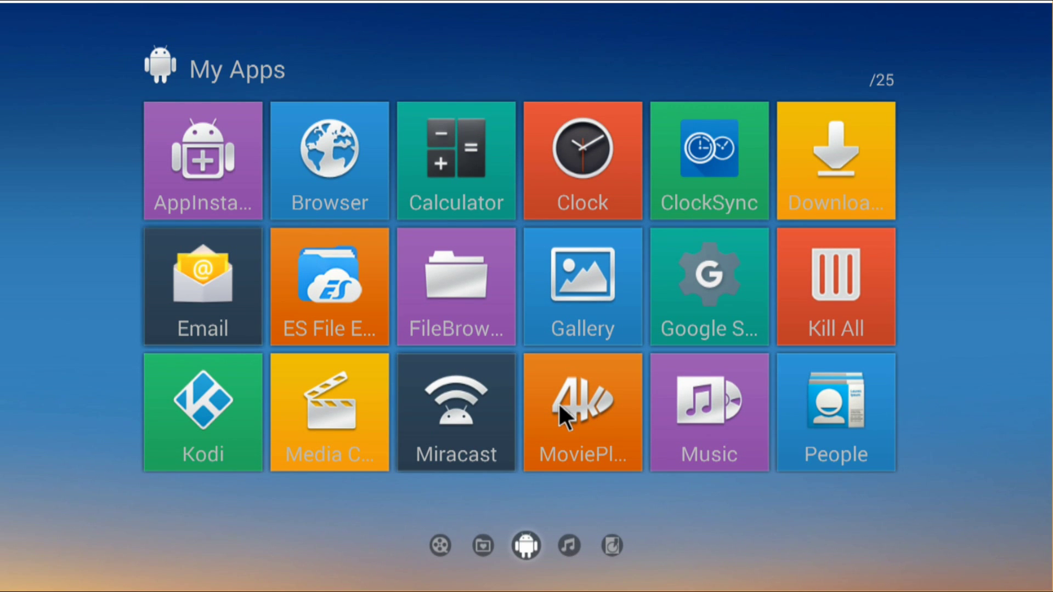
{"action": "scroll", "coordinate": [558, 402], "scroll_direction": "down", "scroll_amount": 1}
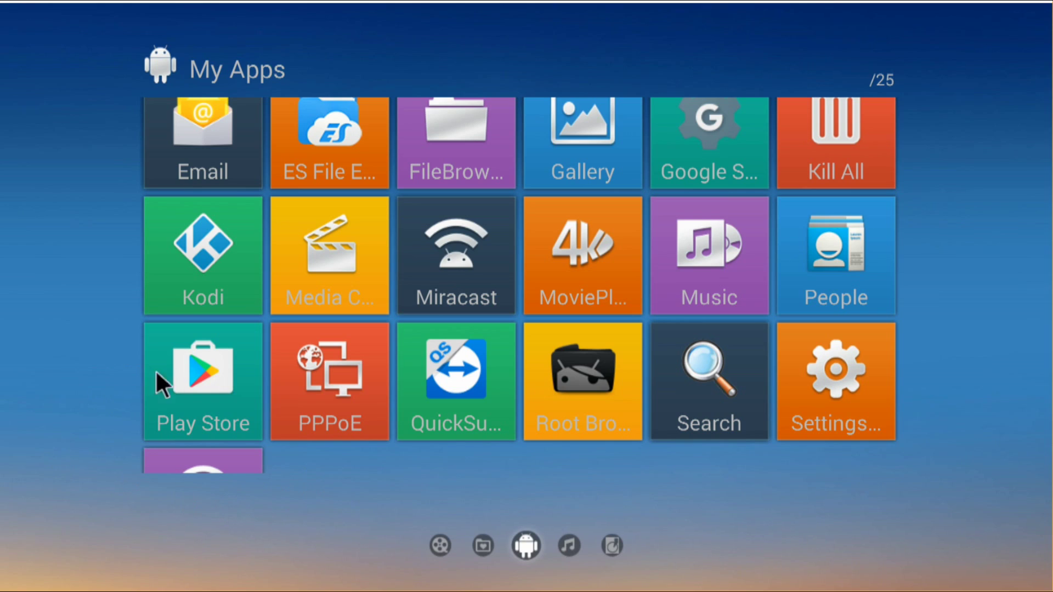
{"action": "left_click", "coordinate": [182, 378]}
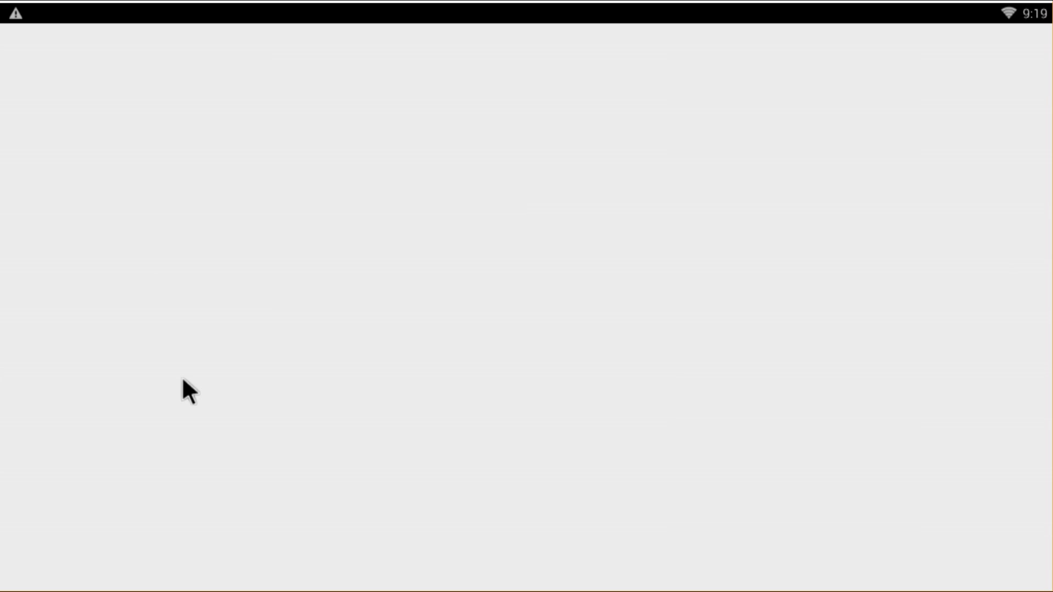
{"action": "right_click", "coordinate": [182, 376]}
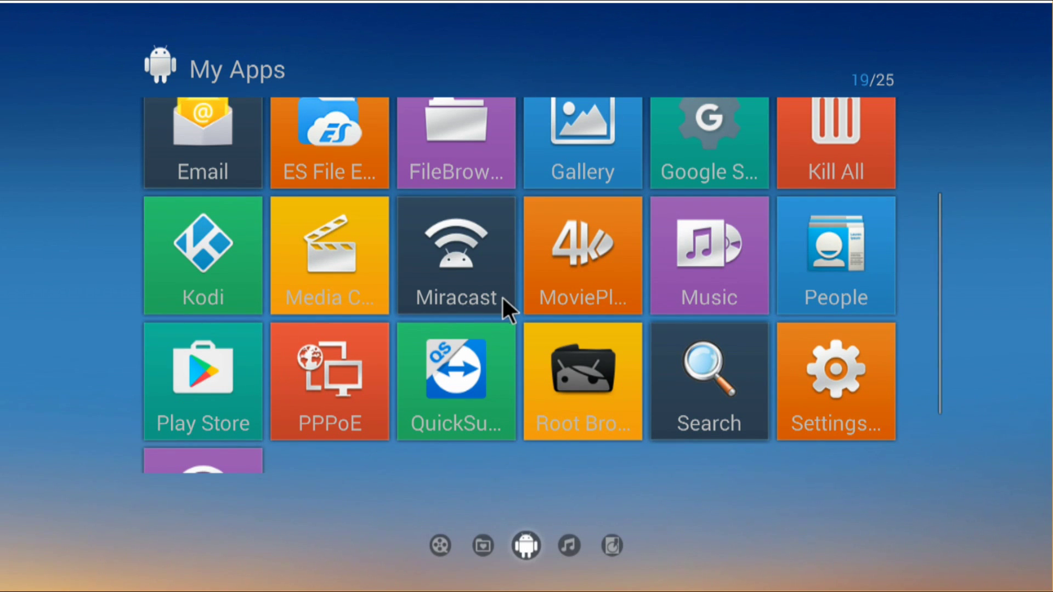
{"action": "right_click", "coordinate": [502, 296]}
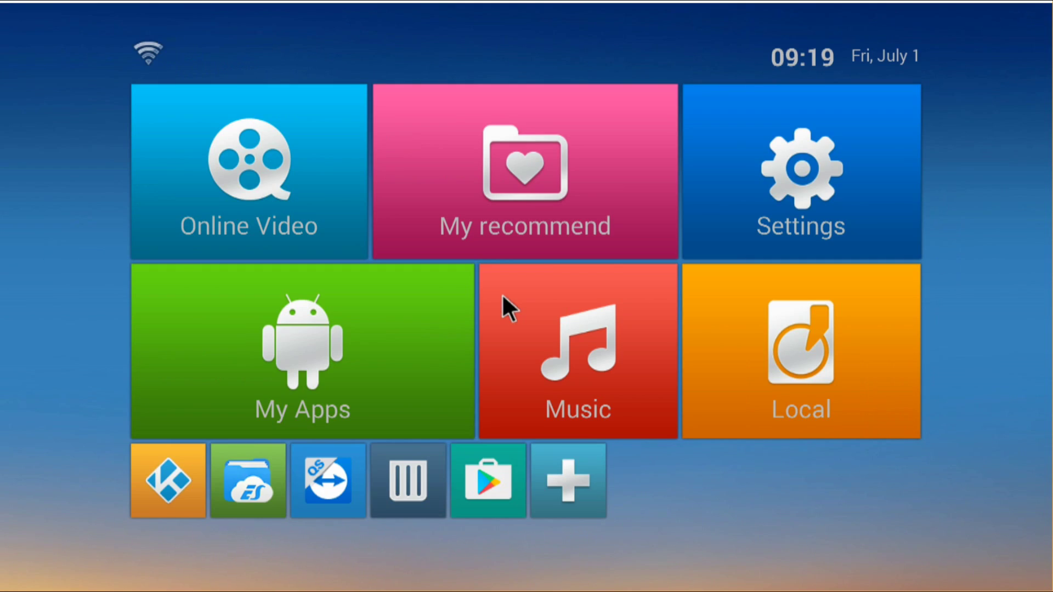
Open the app info of the Google Play Store through the additional Android system settings.
{"action": "left_click", "coordinate": [858, 145]}
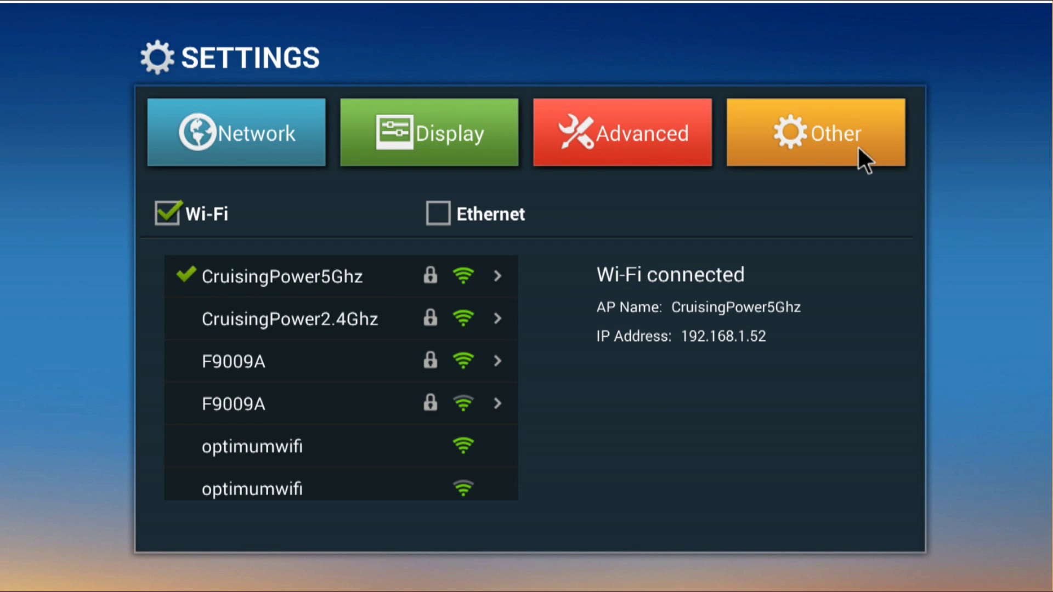
{"action": "left_click", "coordinate": [672, 147]}
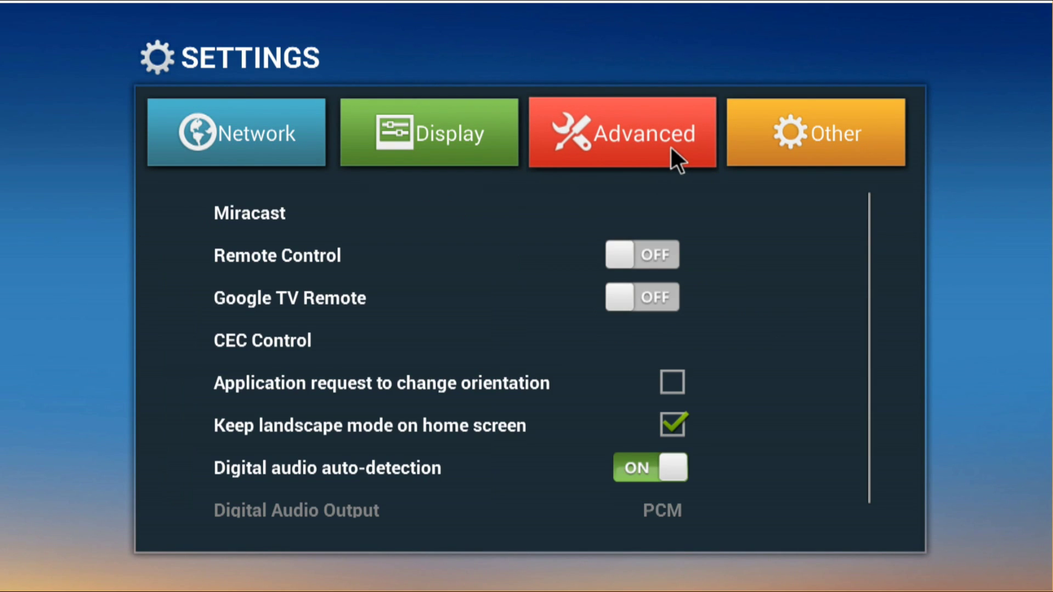
{"action": "left_click", "coordinate": [772, 147]}
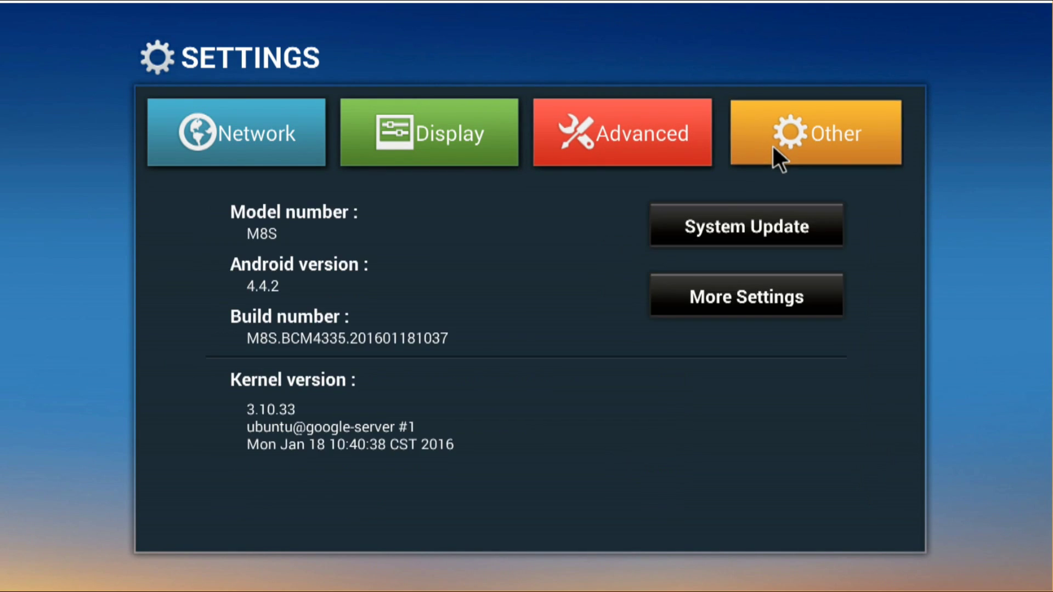
{"action": "left_click", "coordinate": [730, 306]}
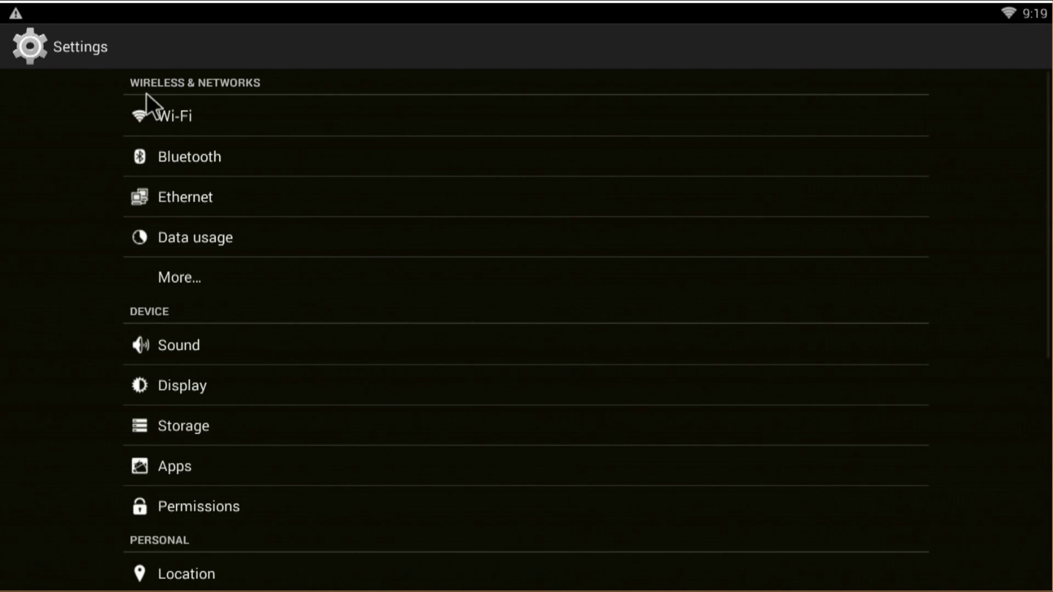
{"action": "left_click", "coordinate": [145, 477]}
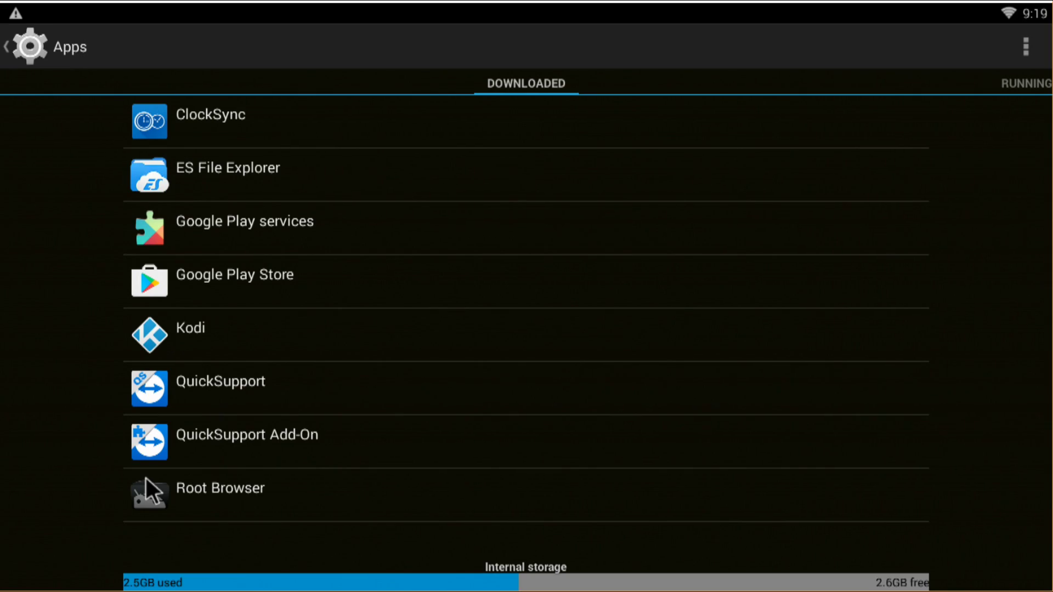
{"action": "left_click", "coordinate": [259, 274]}
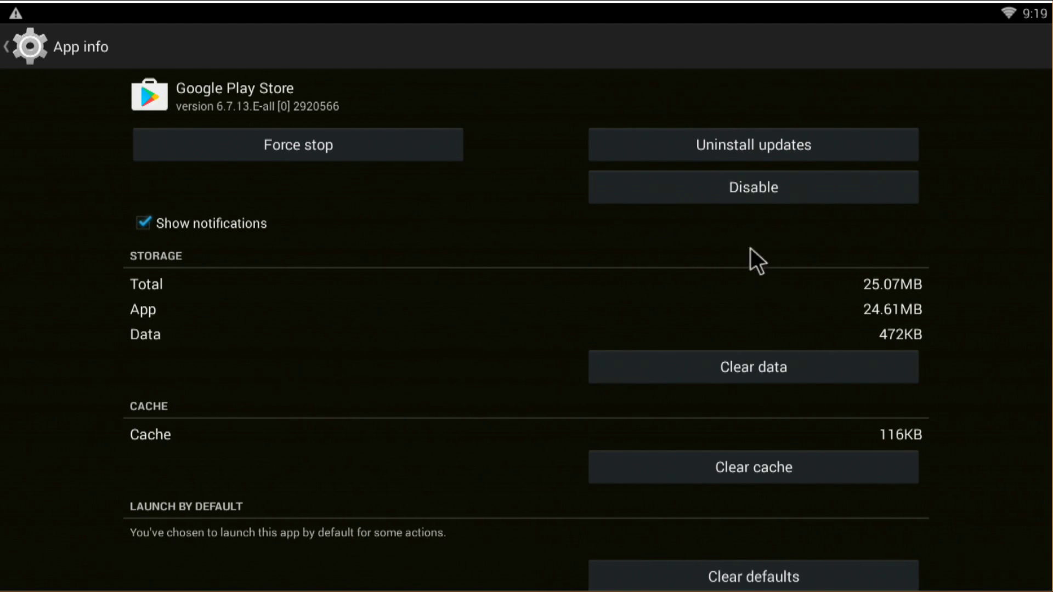
Force stop the Google Play Store and clear its app data.
{"action": "left_click", "coordinate": [275, 151]}
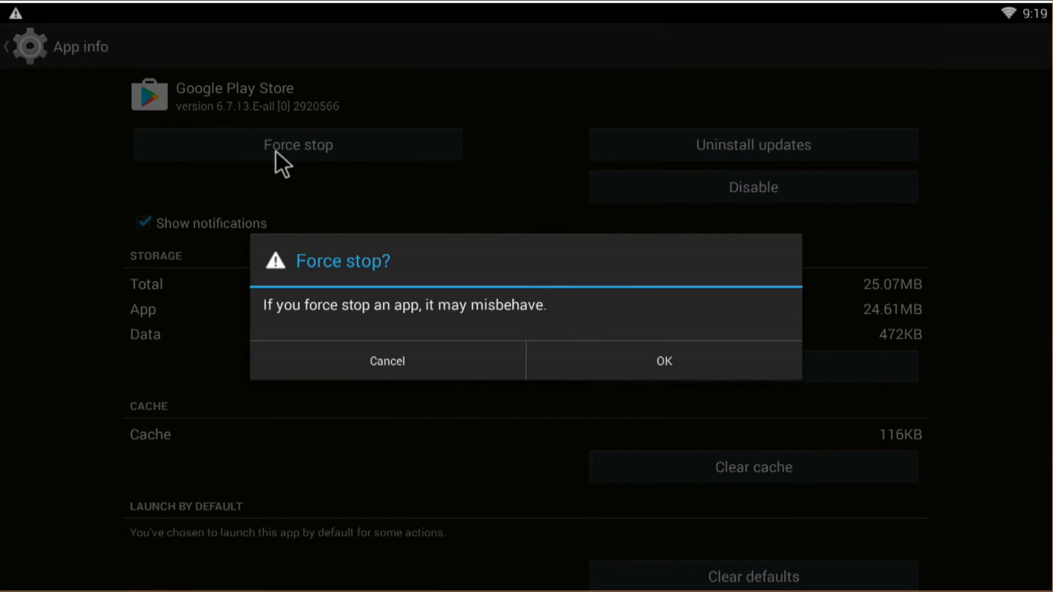
{"action": "left_click", "coordinate": [658, 346]}
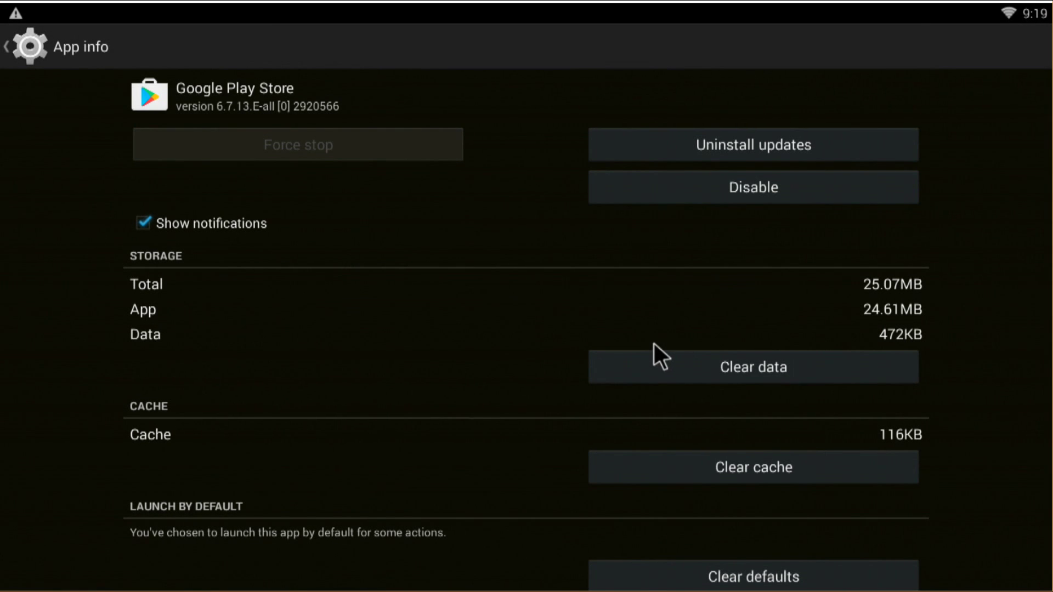
{"action": "left_click", "coordinate": [727, 367]}
{"action": "left_click", "coordinate": [597, 367]}
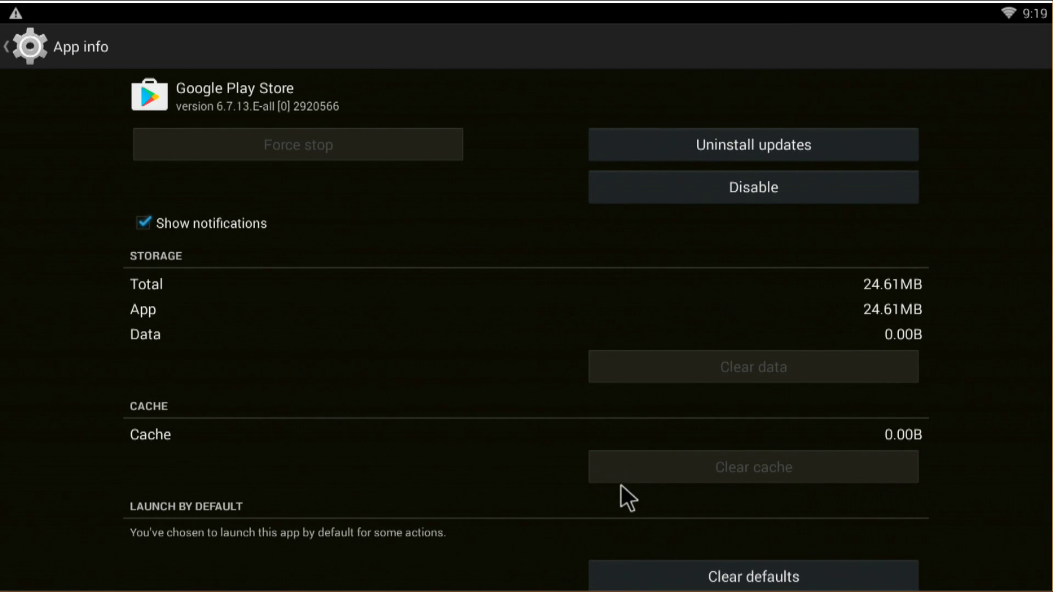
Review the Google Play Store's storage, defaults and permissions, and go back to the main settings list.
{"action": "scroll", "coordinate": [621, 486], "scroll_direction": "down", "scroll_amount": 5}
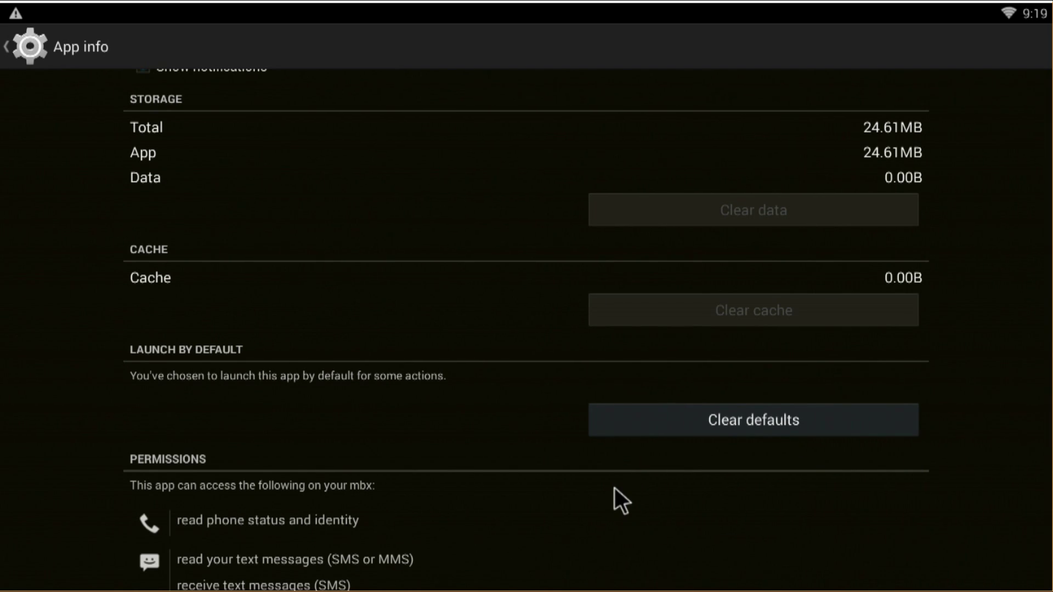
{"action": "scroll", "coordinate": [615, 488], "scroll_direction": "down", "scroll_amount": 10}
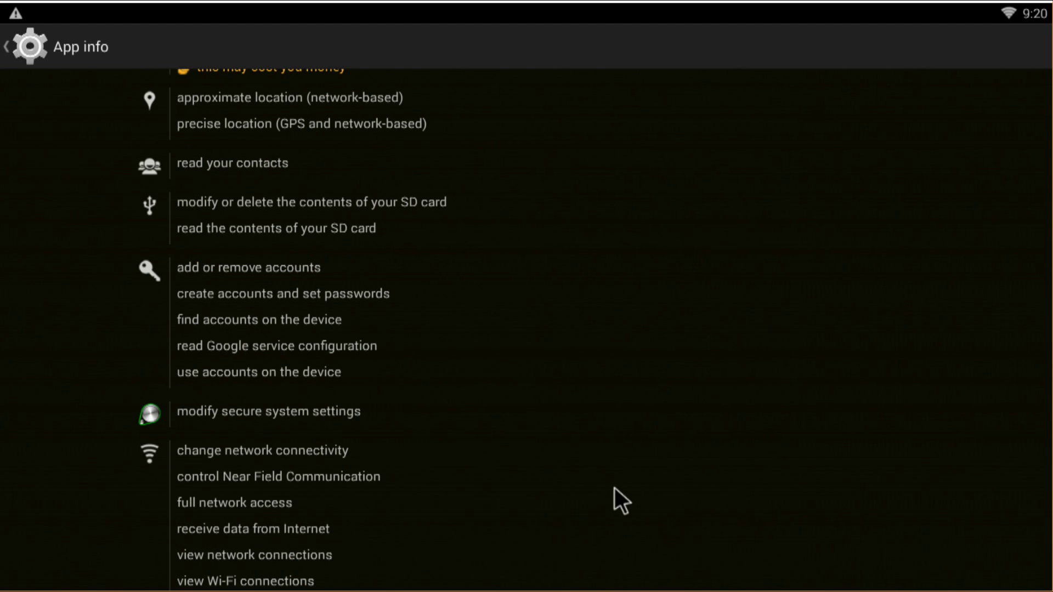
{"action": "scroll", "coordinate": [614, 488], "scroll_direction": "up", "scroll_amount": 15}
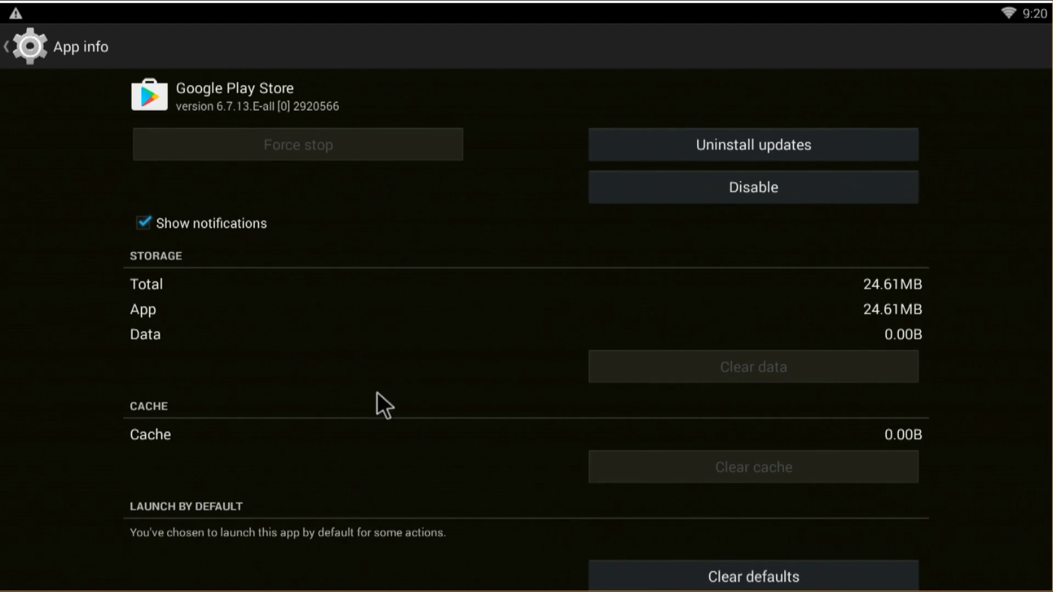
{"action": "key", "text": "Escape"}
{"action": "key", "text": "Escape"}
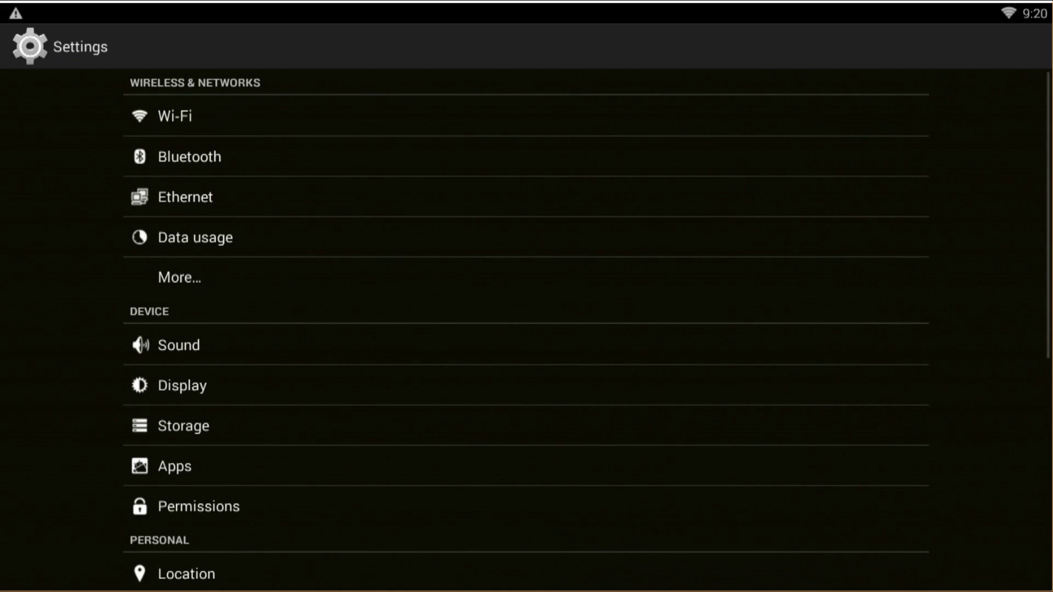
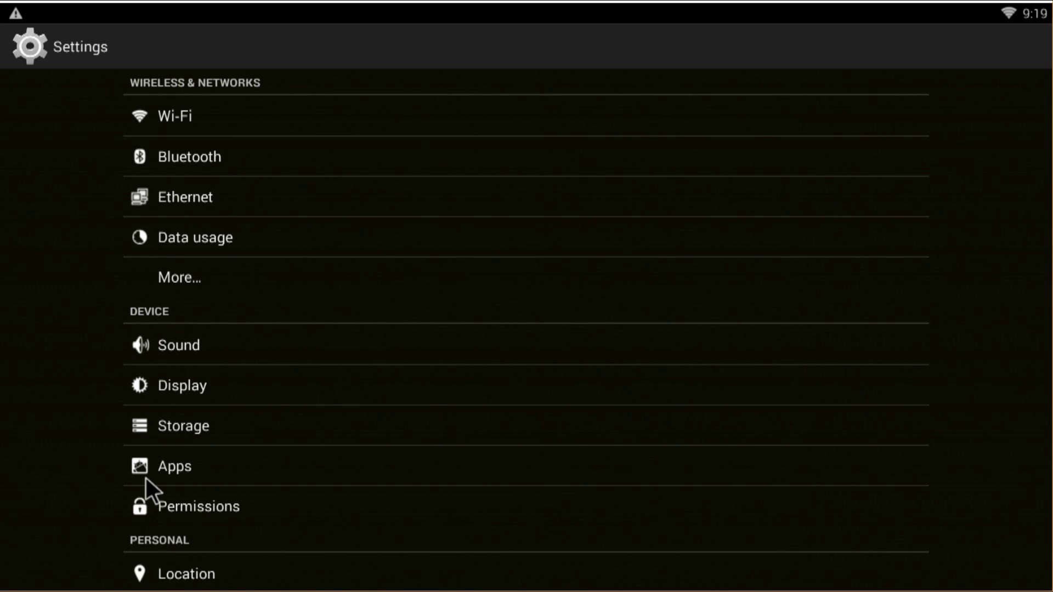
Open the Google Play Store's app info from the downloaded apps, force stop the app and delete all its data.
{"action": "left_click", "coordinate": [145, 478]}
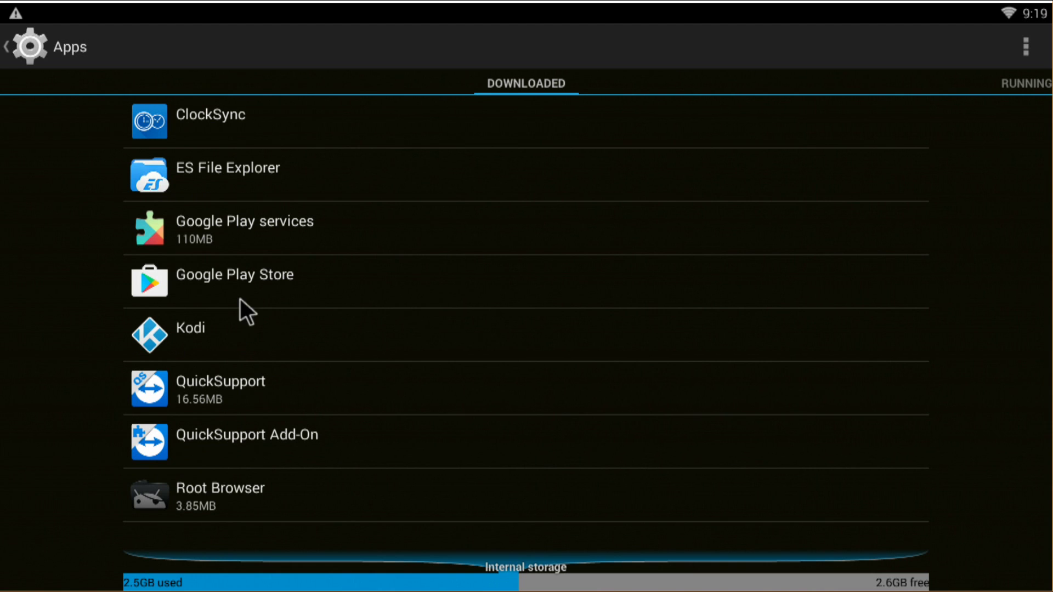
{"action": "left_click", "coordinate": [260, 274]}
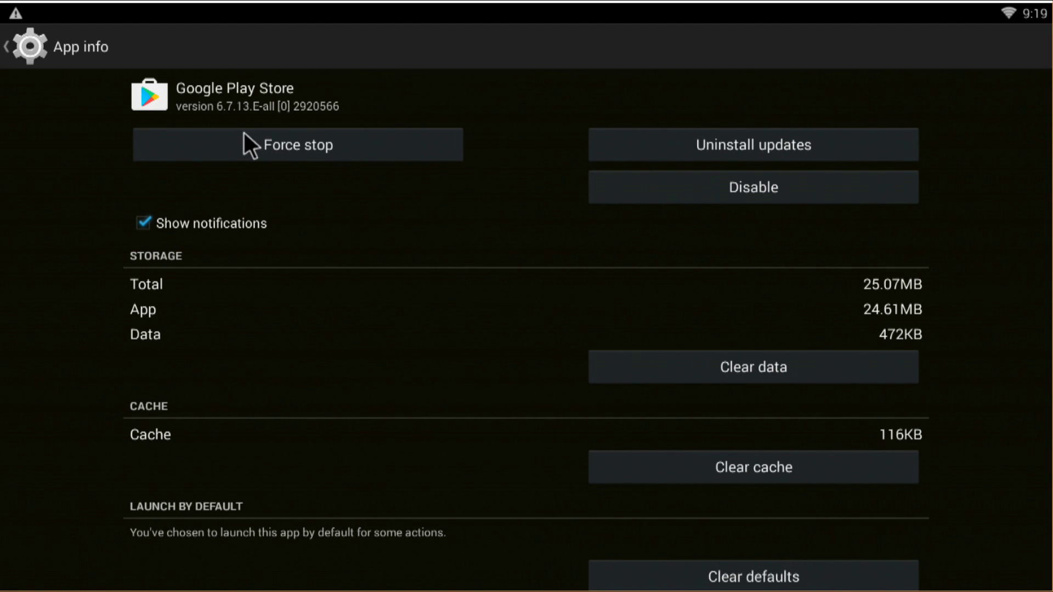
{"action": "left_click", "coordinate": [277, 154]}
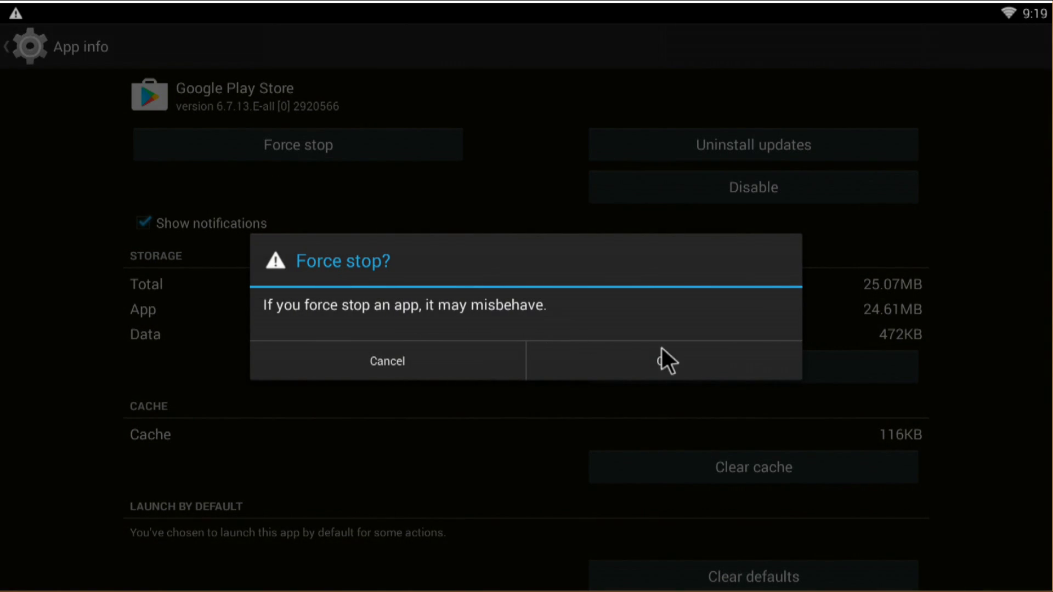
{"action": "left_click", "coordinate": [660, 349]}
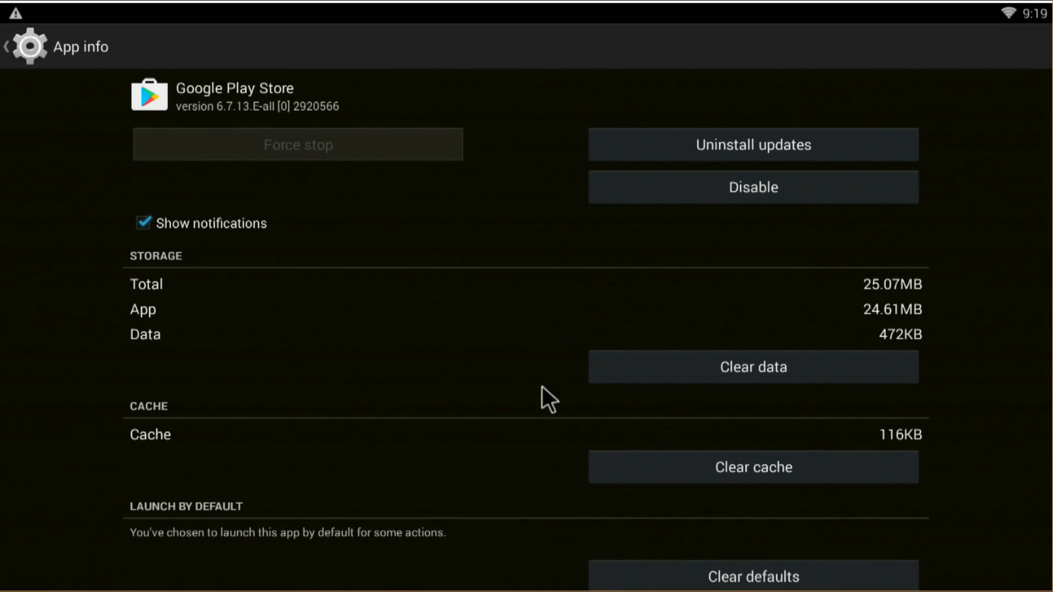
{"action": "left_click", "coordinate": [726, 360]}
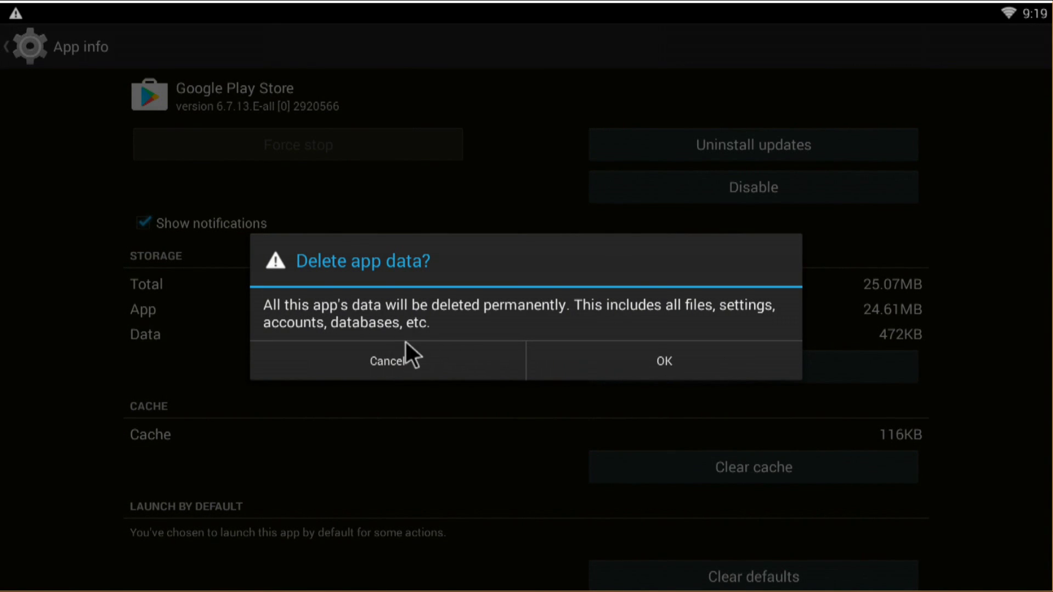
{"action": "left_click", "coordinate": [596, 368]}
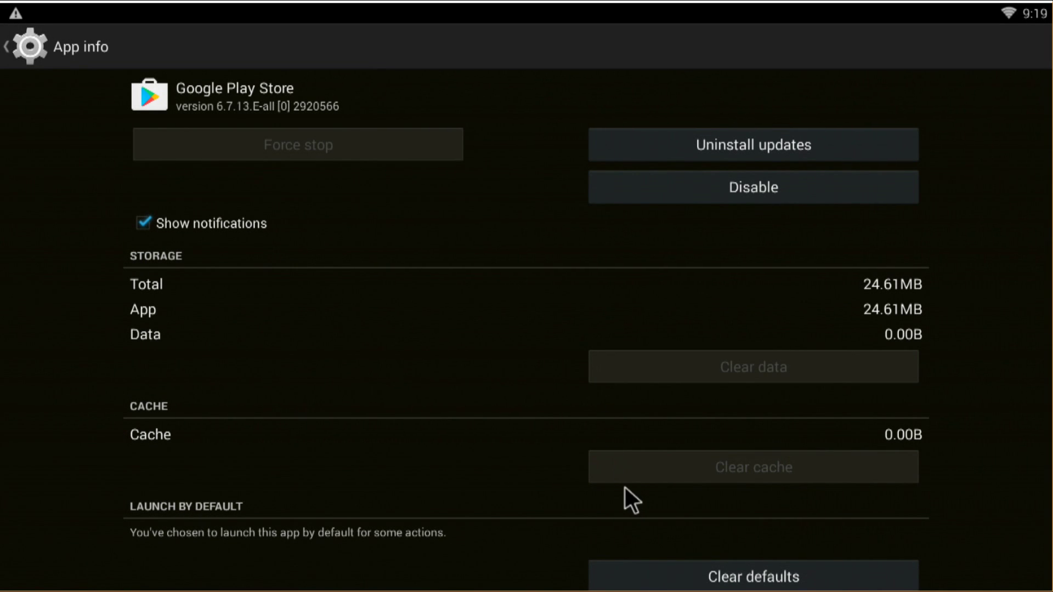
Look through the Google Play Store's app details and permissions, and leave the settings for the home screen.
{"action": "scroll", "coordinate": [620, 486], "scroll_direction": "down", "scroll_amount": 5}
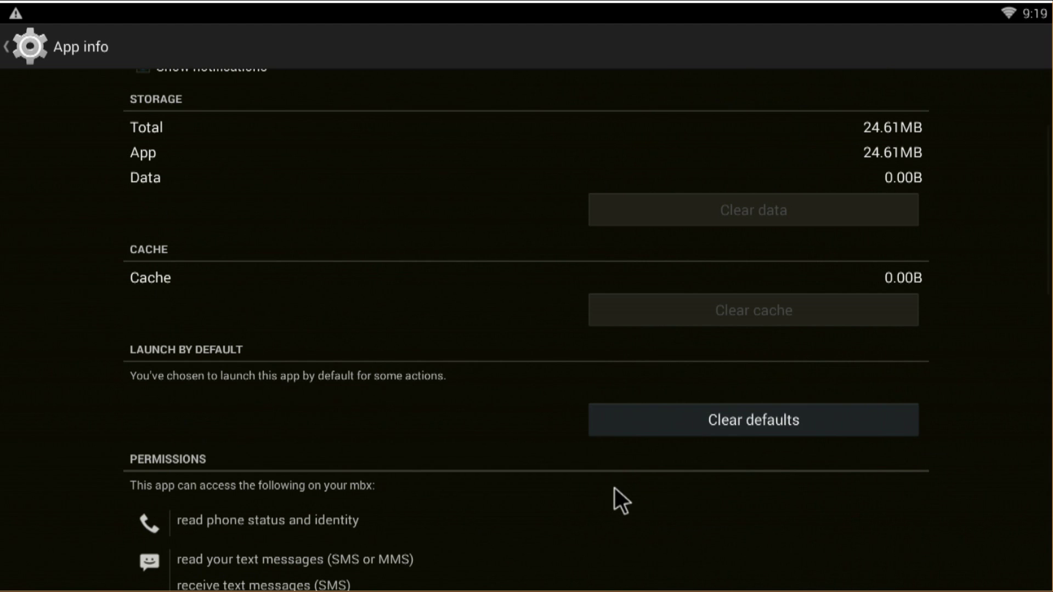
{"action": "scroll", "coordinate": [614, 488], "scroll_direction": "down", "scroll_amount": 10}
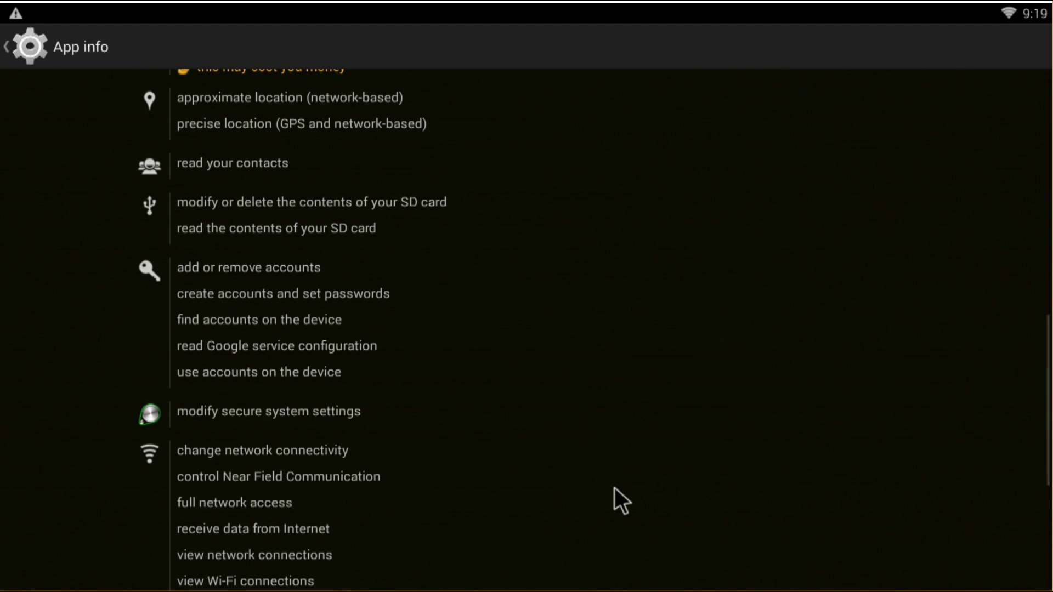
{"action": "scroll", "coordinate": [614, 487], "scroll_direction": "up", "scroll_amount": 15}
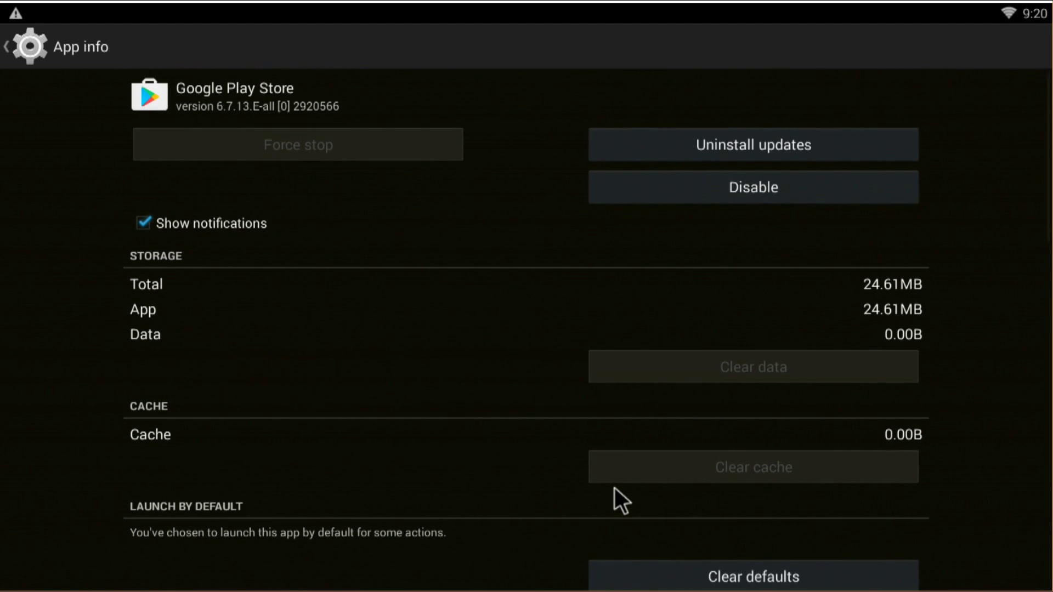
{"action": "key", "text": "Escape"}
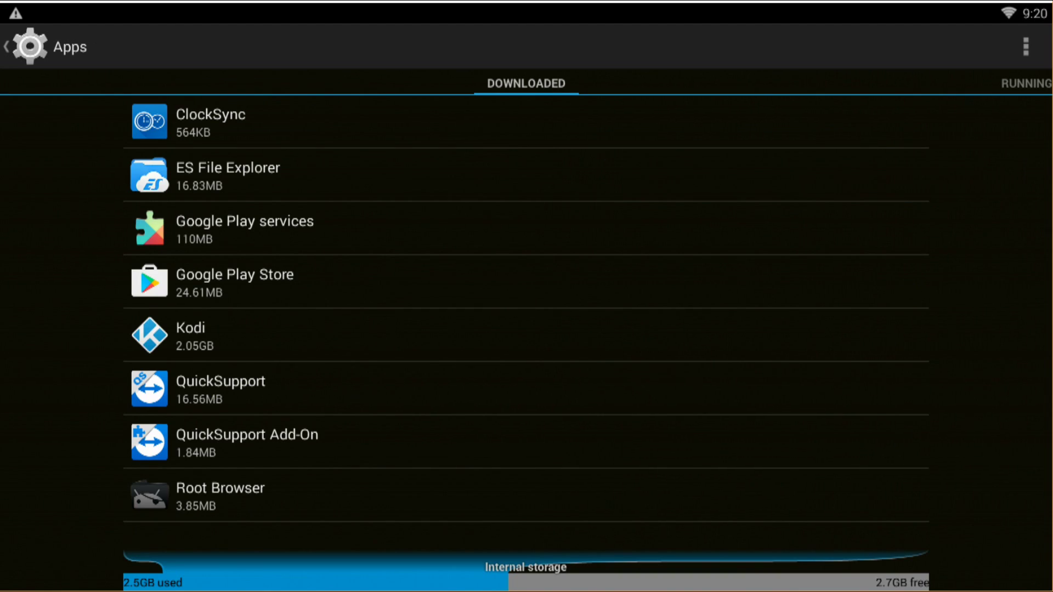
{"action": "key", "text": "Escape"}
{"action": "key", "text": "Escape"}
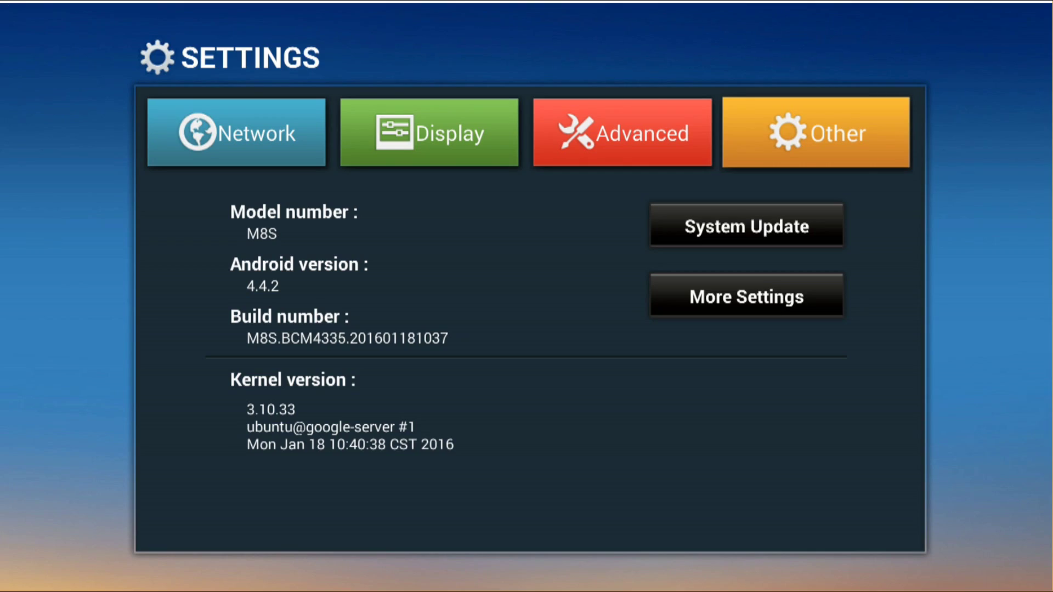
{"action": "key", "text": "Escape"}
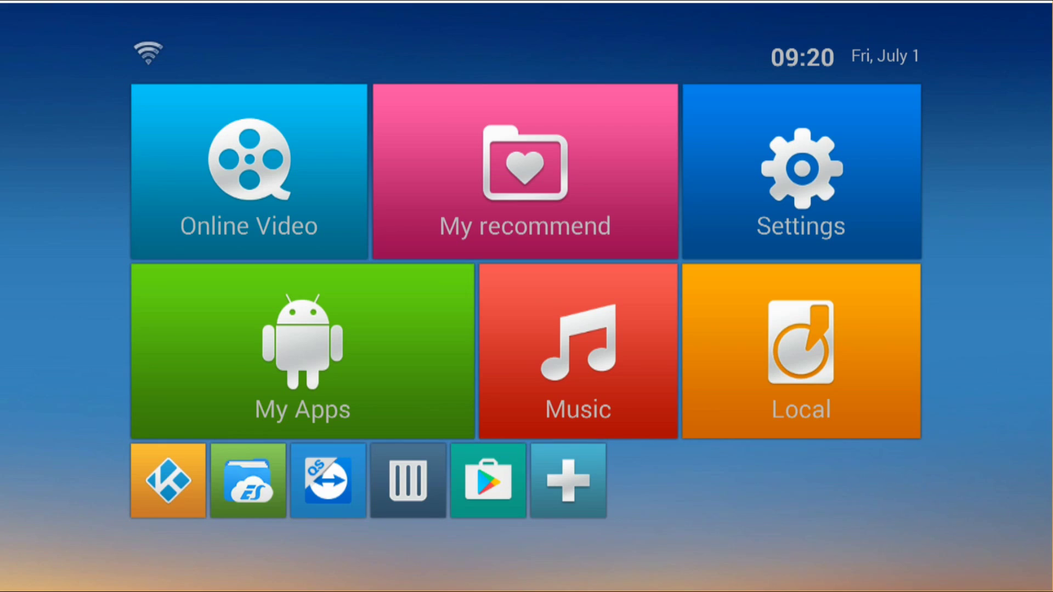
Launch the Play Store, accept the Google Play Terms of Service and show its navigation options.
{"action": "left_click", "coordinate": [487, 490]}
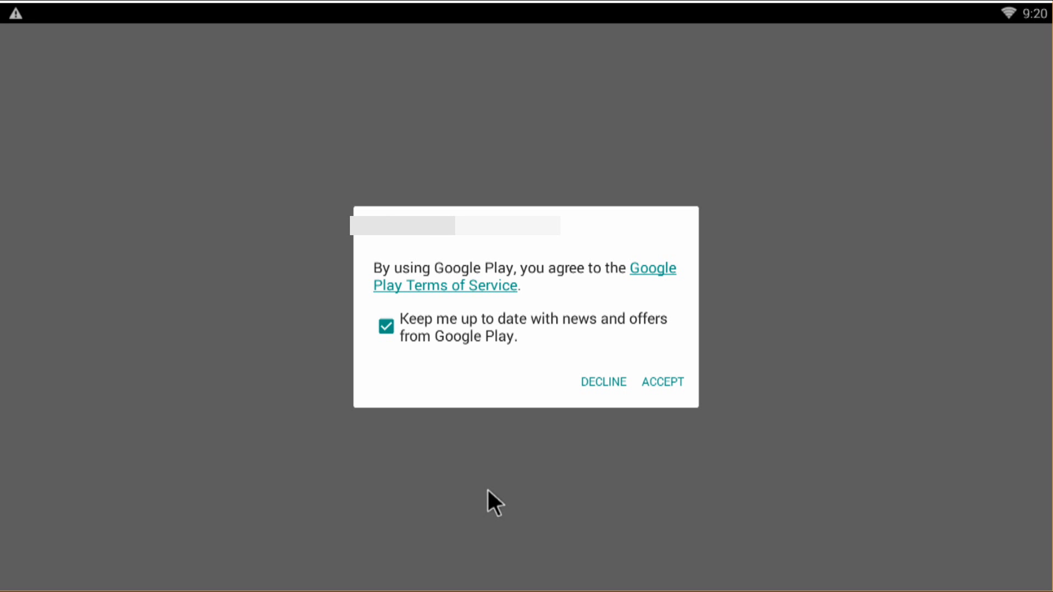
{"action": "left_click", "coordinate": [670, 378]}
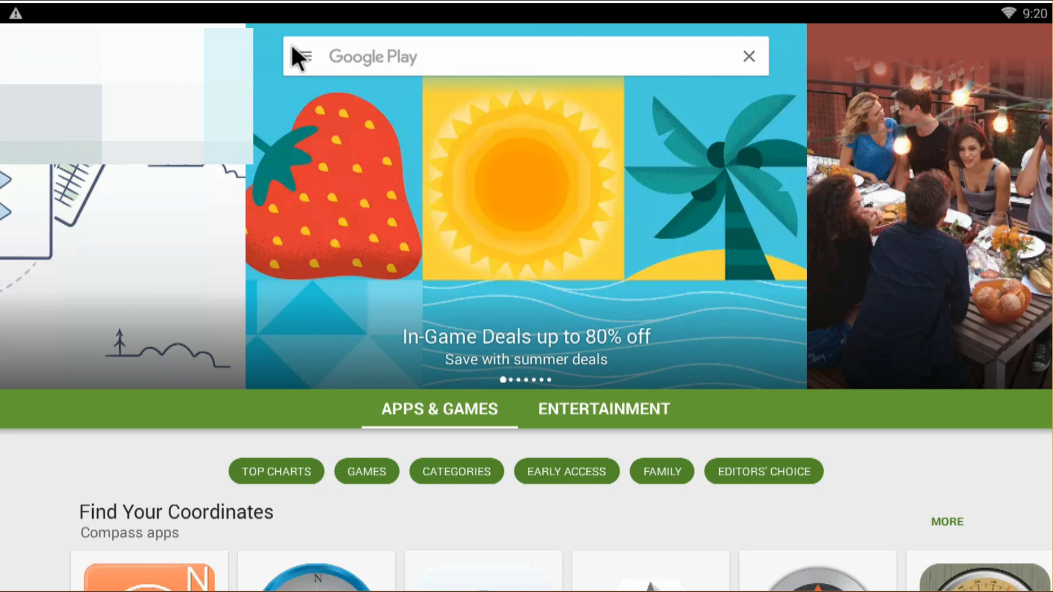
{"action": "left_click", "coordinate": [308, 58]}
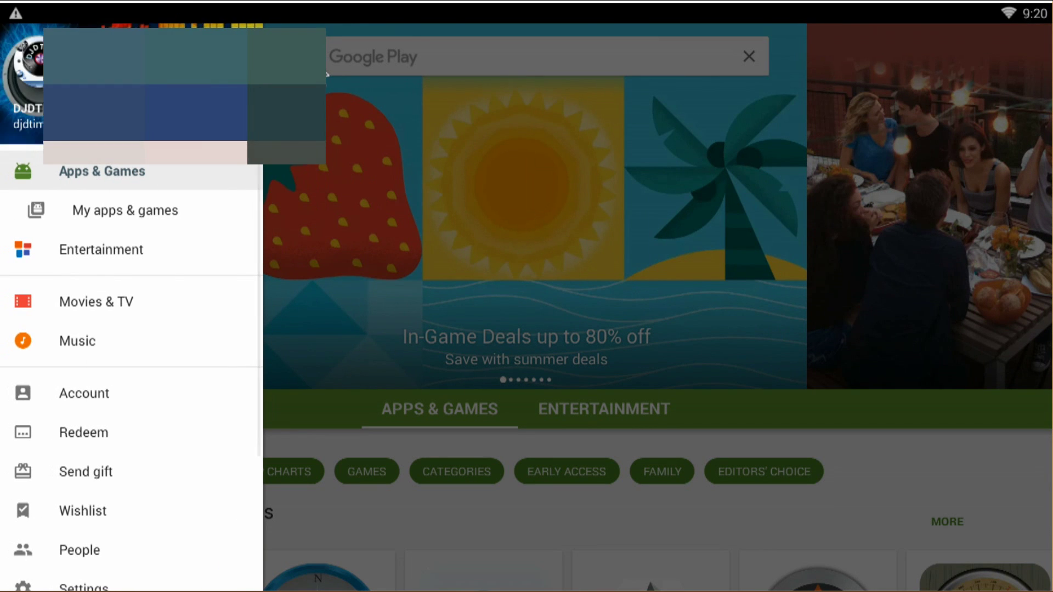
Open the Play Store's settings and check the build version in the About section.
{"action": "scroll", "coordinate": [122, 483], "scroll_direction": "down", "scroll_amount": 3}
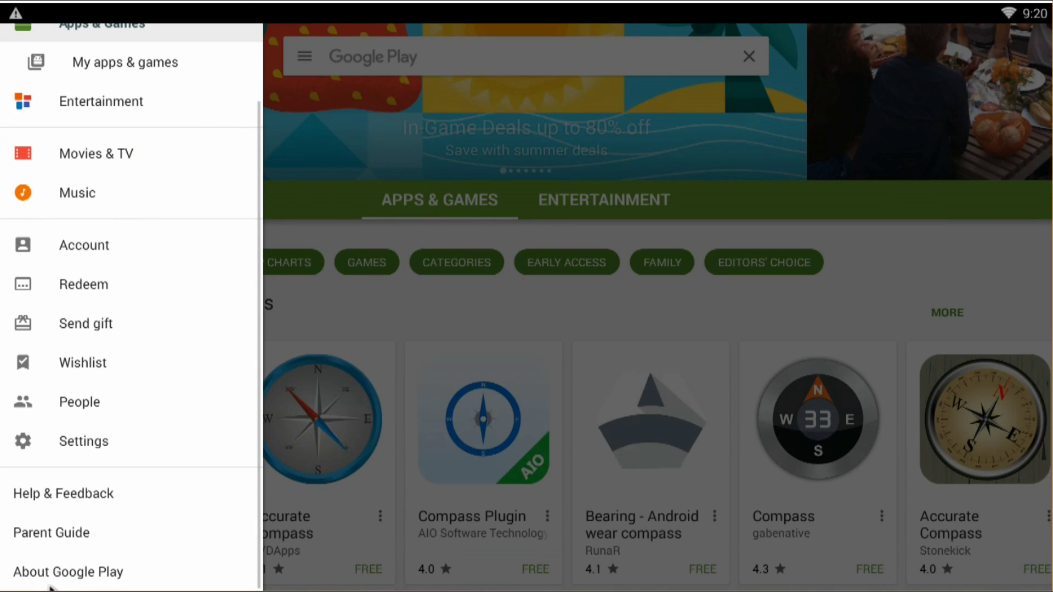
{"action": "scroll", "coordinate": [82, 543], "scroll_direction": "down", "scroll_amount": 3}
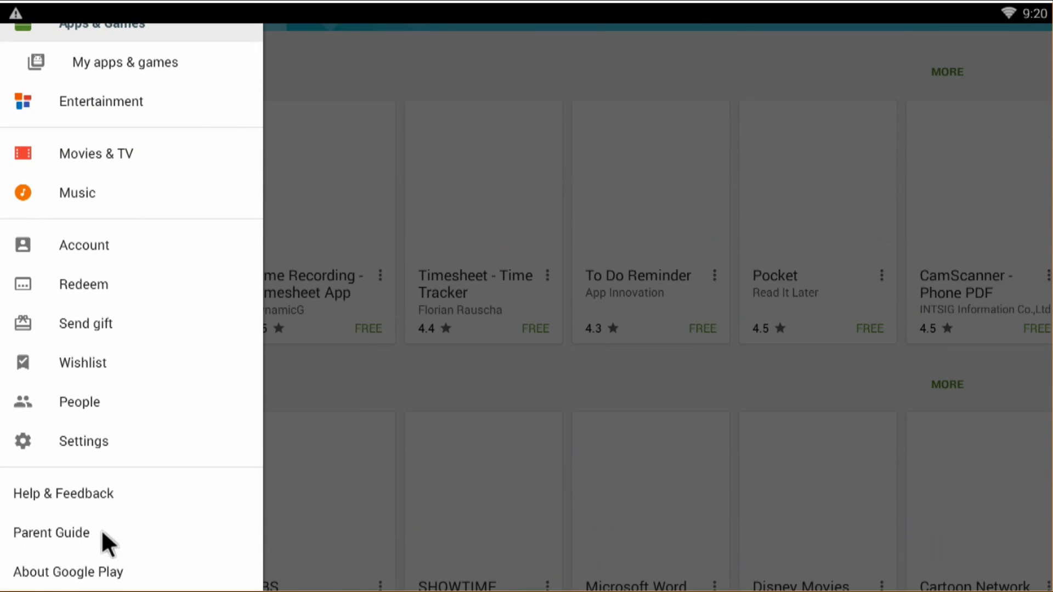
{"action": "left_click", "coordinate": [93, 434]}
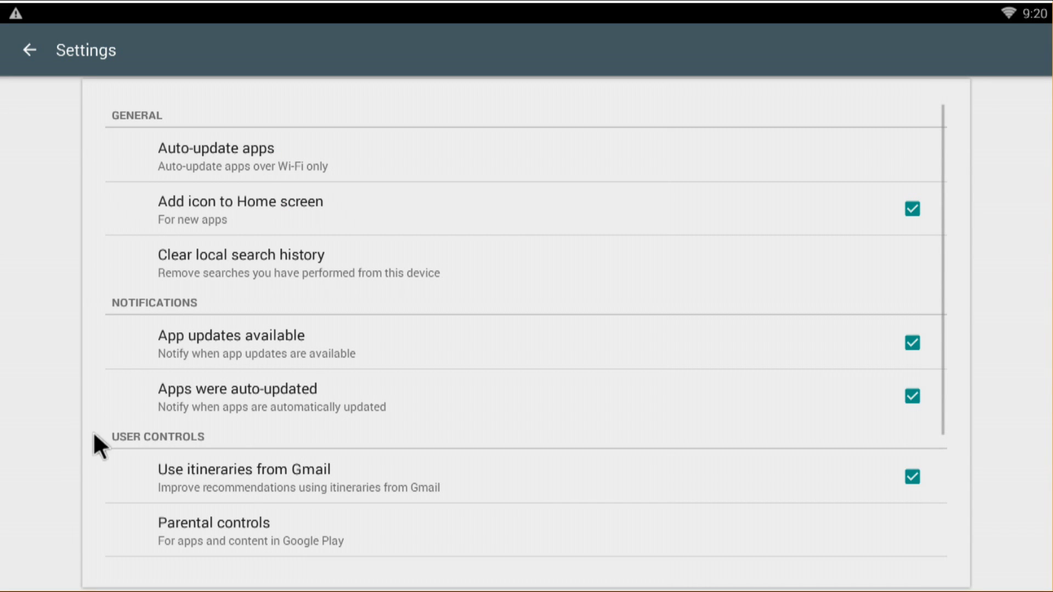
{"action": "scroll", "coordinate": [387, 371], "scroll_direction": "down", "scroll_amount": 4}
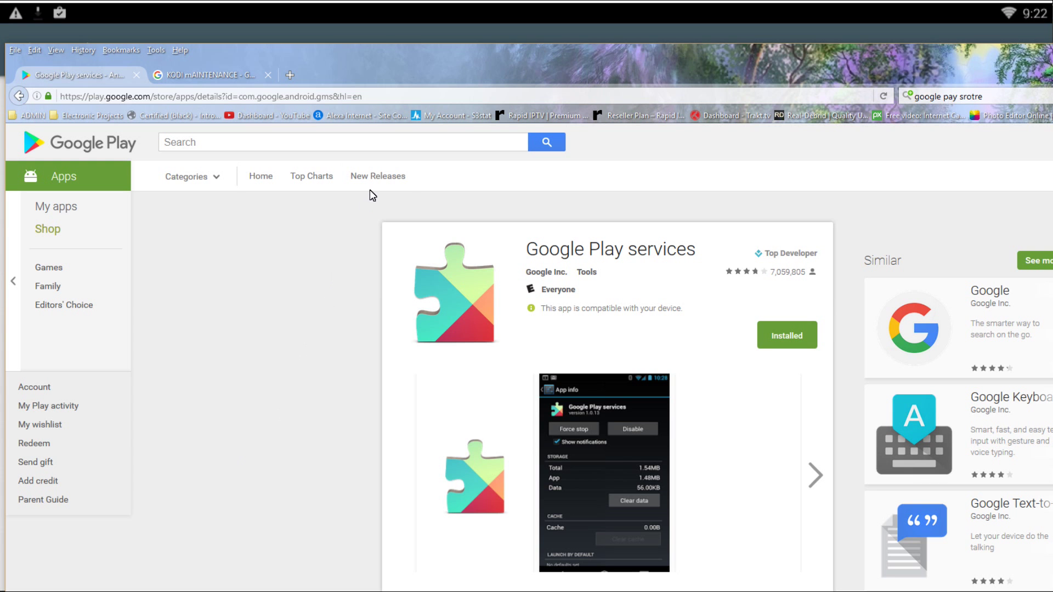
Open the download page for Google Play Store 6.8.20.F-all, the latest version listed on androidapksfree.com.
{"action": "left_click", "coordinate": [375, 178]}
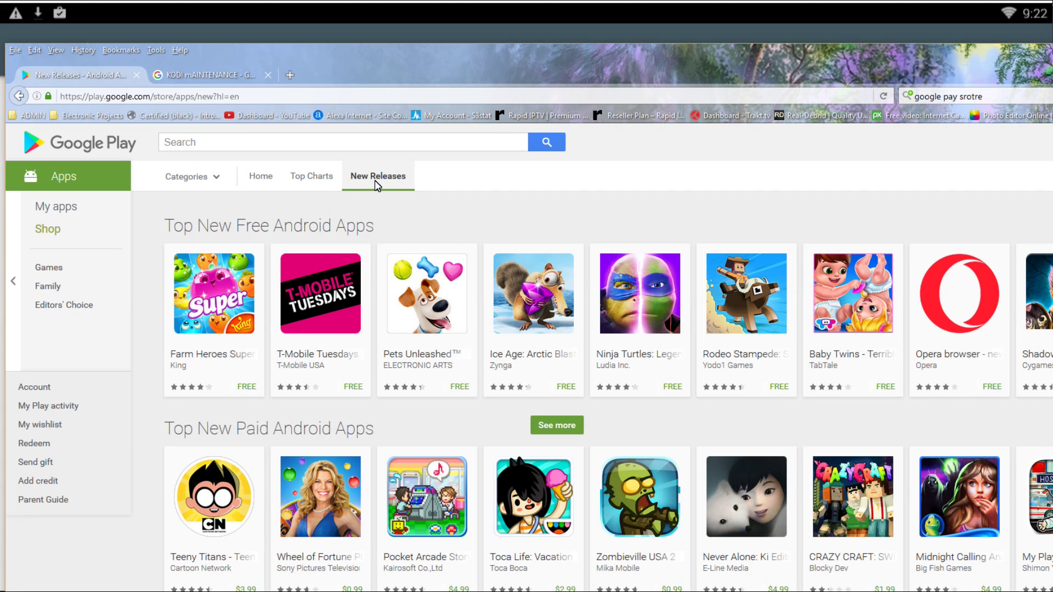
{"action": "left_click", "coordinate": [19, 97]}
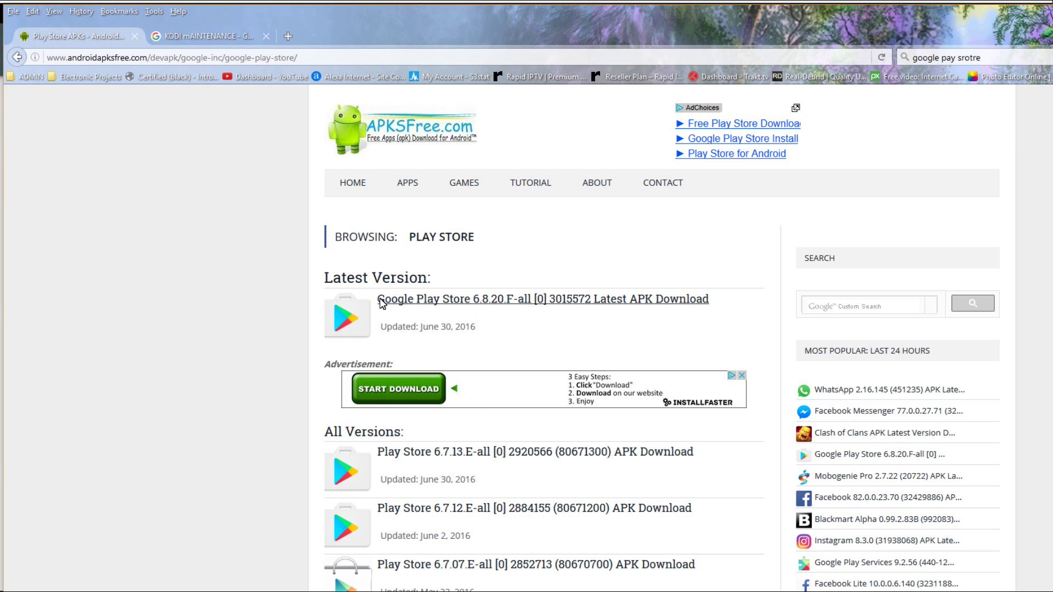
{"action": "left_click_drag", "start_coordinate": [377, 299], "coordinate": [603, 323]}
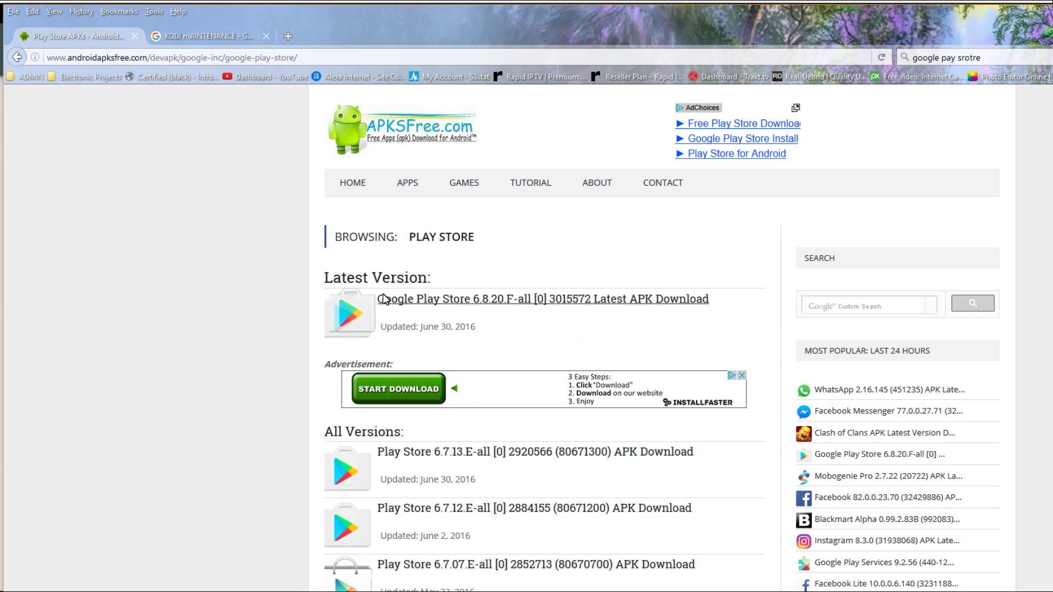
{"action": "left_click_drag", "start_coordinate": [723, 299], "coordinate": [383, 300]}
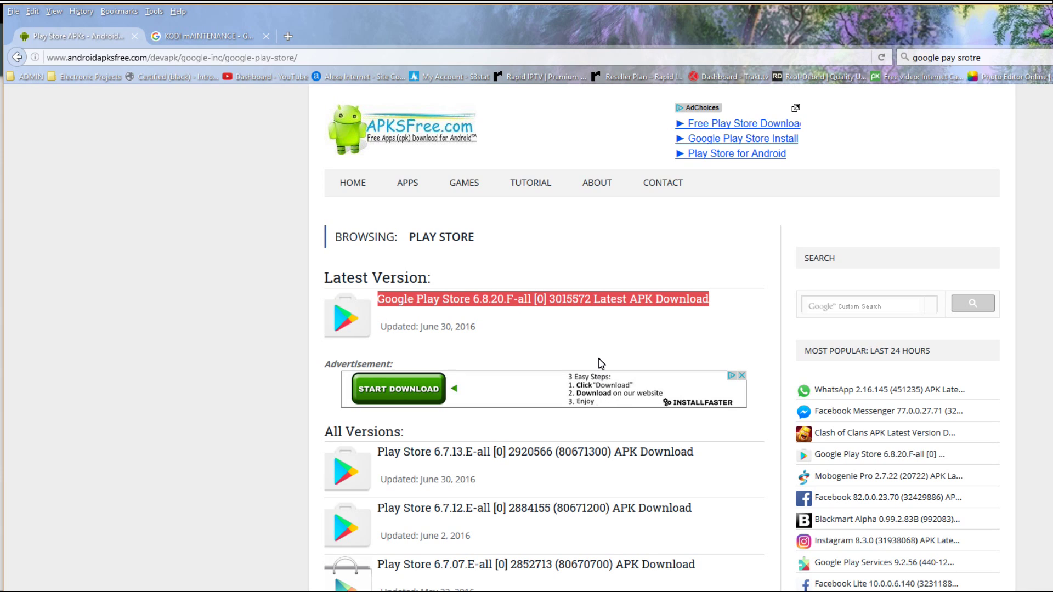
{"action": "left_click", "coordinate": [603, 300]}
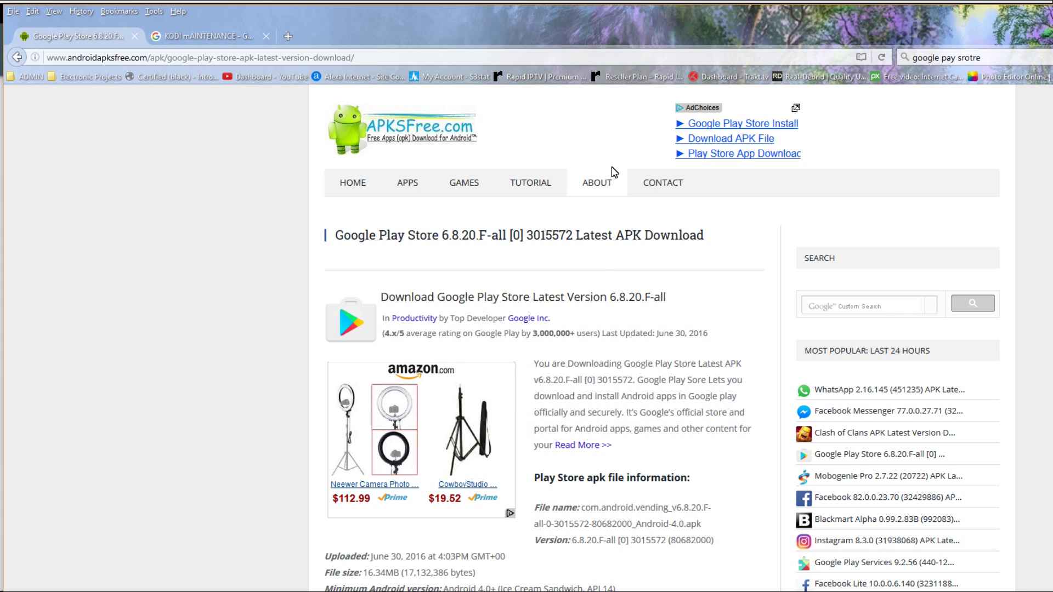
Review the APK file information and save the Google Play Store v6.8 APK from the secure server to the computer.
{"action": "scroll", "coordinate": [612, 342], "scroll_direction": "down", "scroll_amount": 3}
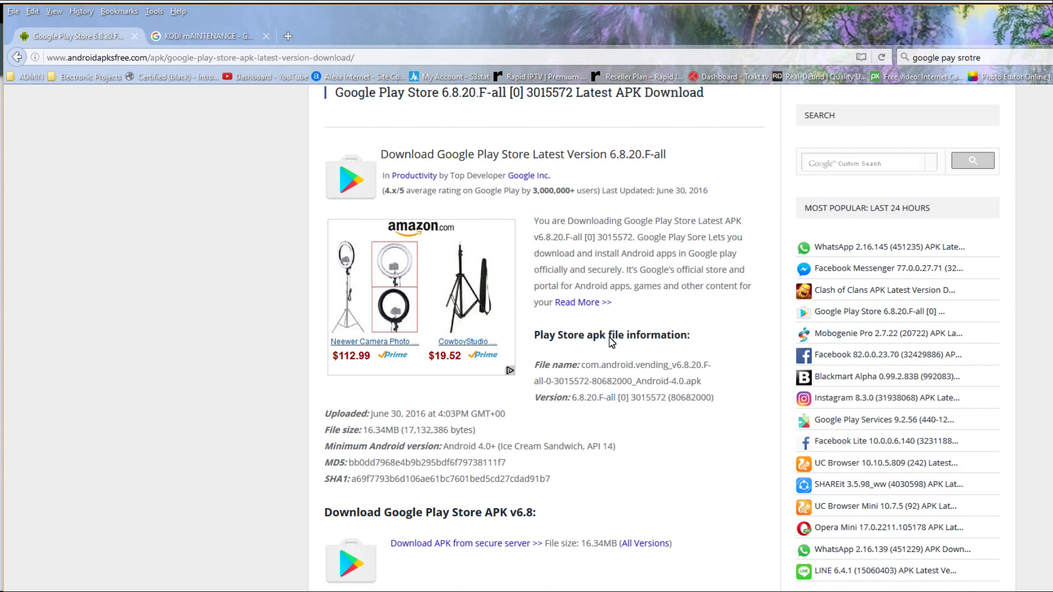
{"action": "scroll", "coordinate": [612, 342], "scroll_direction": "up", "scroll_amount": 3}
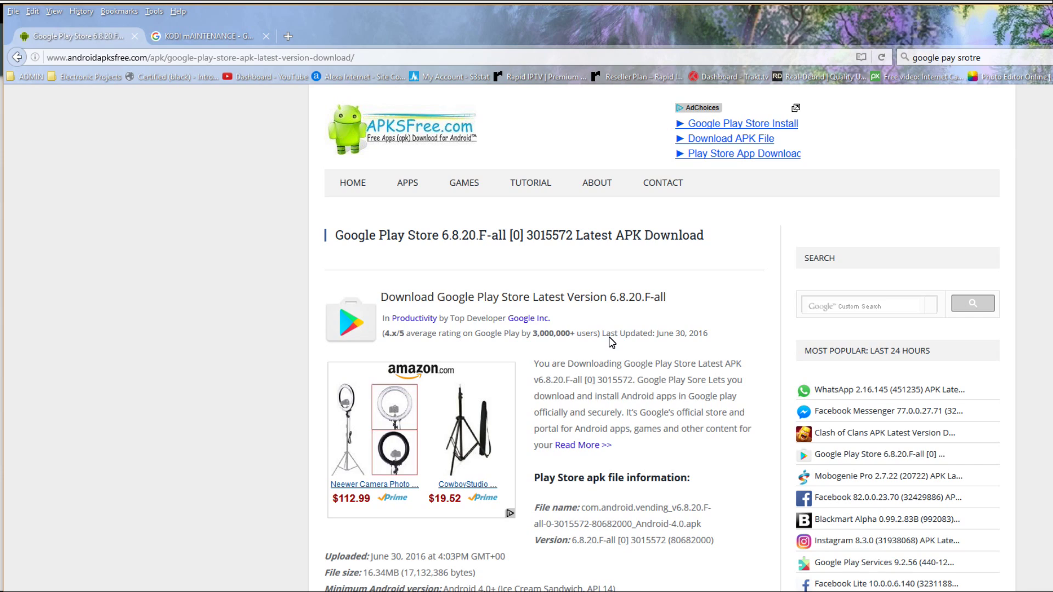
{"action": "scroll", "coordinate": [611, 342], "scroll_direction": "down", "scroll_amount": 10}
{"action": "scroll", "coordinate": [611, 342], "scroll_direction": "down", "scroll_amount": 5}
{"action": "scroll", "coordinate": [610, 342], "scroll_direction": "up", "scroll_amount": 15}
{"action": "scroll", "coordinate": [592, 534], "scroll_direction": "down", "scroll_amount": 7}
{"action": "left_click", "coordinate": [521, 477]}
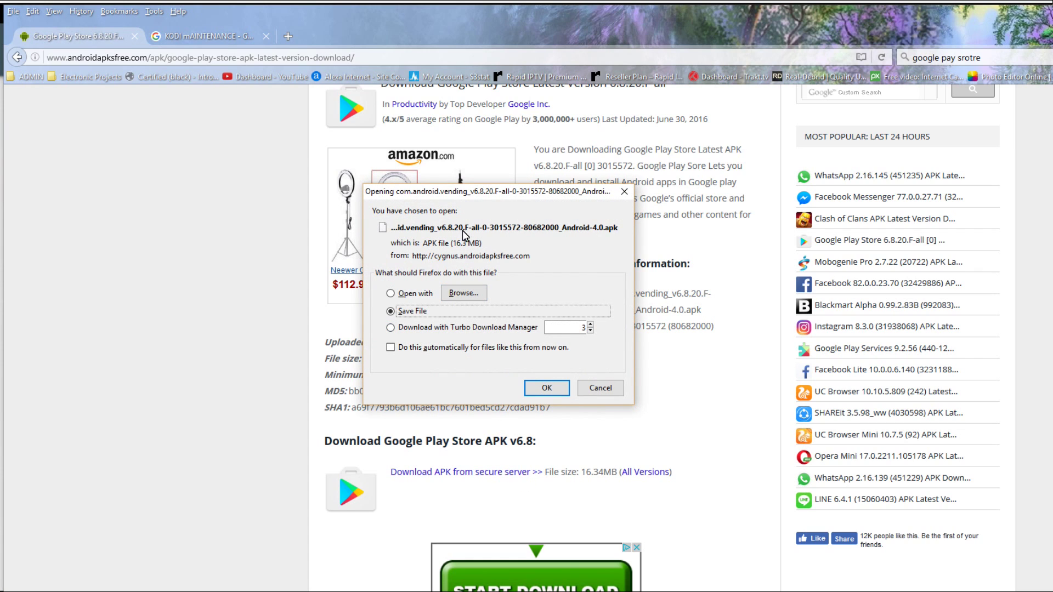
{"action": "left_click", "coordinate": [549, 388]}
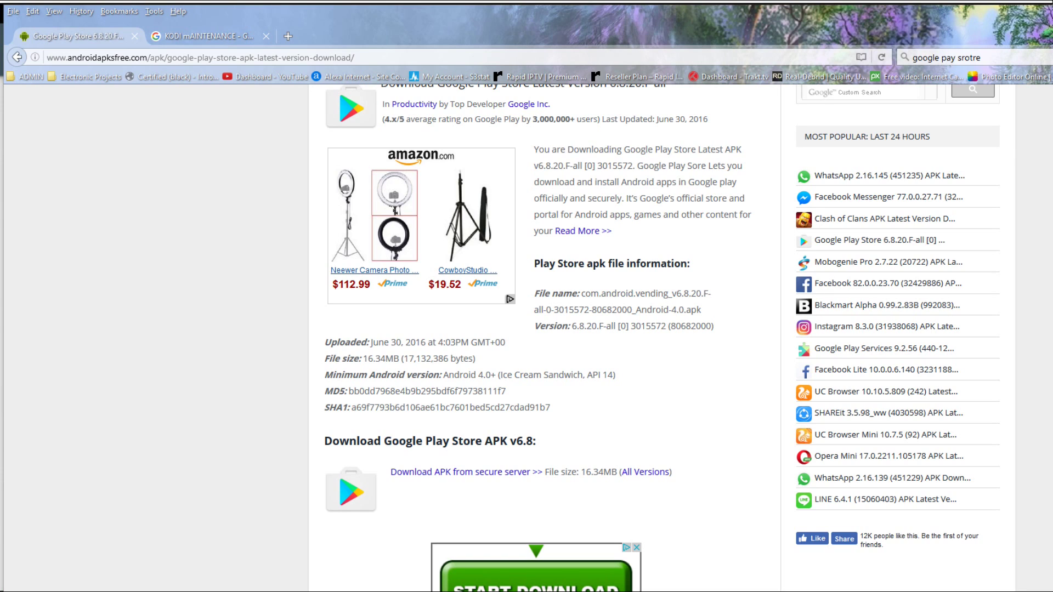
Open the USB drive (G:) in File Explorer, declining the Dropbox camera upload, and place its window over the lower part of the browser.
{"action": "key", "text": "super+e"}
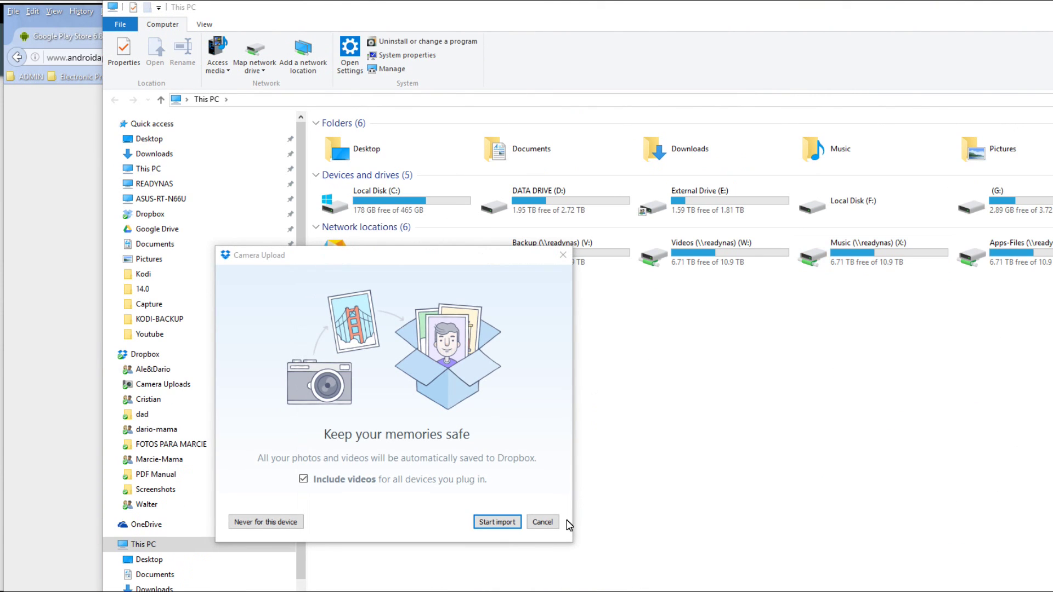
{"action": "left_click", "coordinate": [551, 522]}
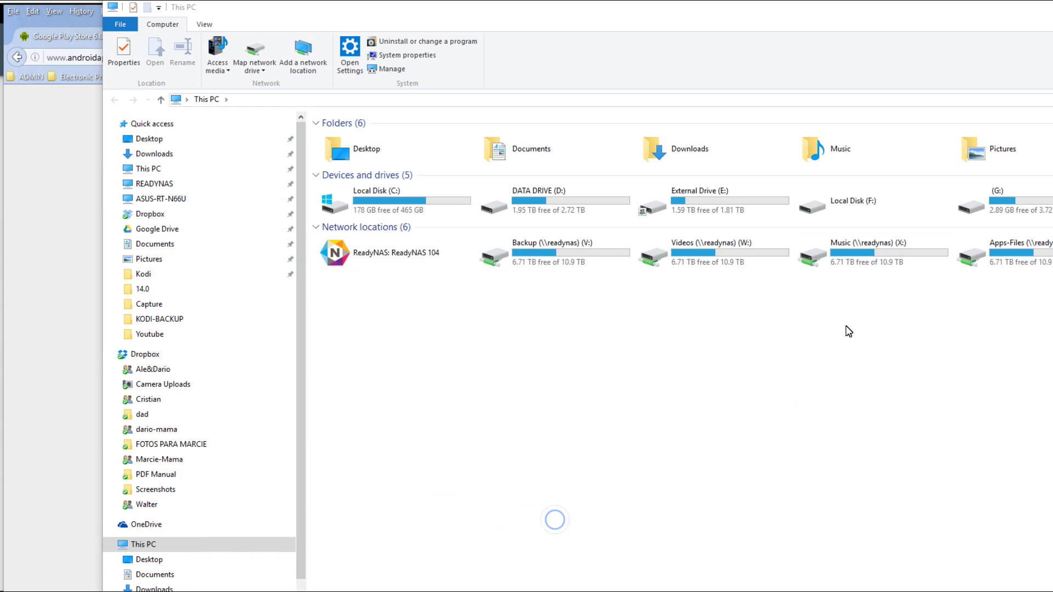
{"action": "double_click", "coordinate": [993, 213]}
{"action": "left_click_drag", "start_coordinate": [623, 23], "coordinate": [480, 353]}
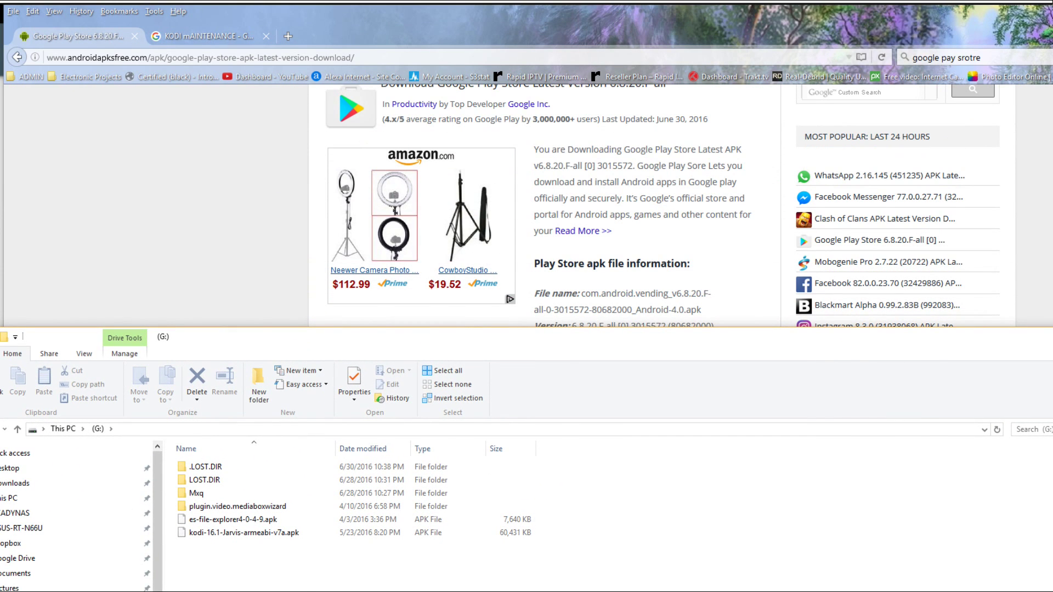
Locate the saved com.android.vending APK through the browser's download list and copy it to the USB drive (G:).
{"action": "key", "text": "alt+Tab"}
{"action": "key", "text": "ctrl+shift+y"}
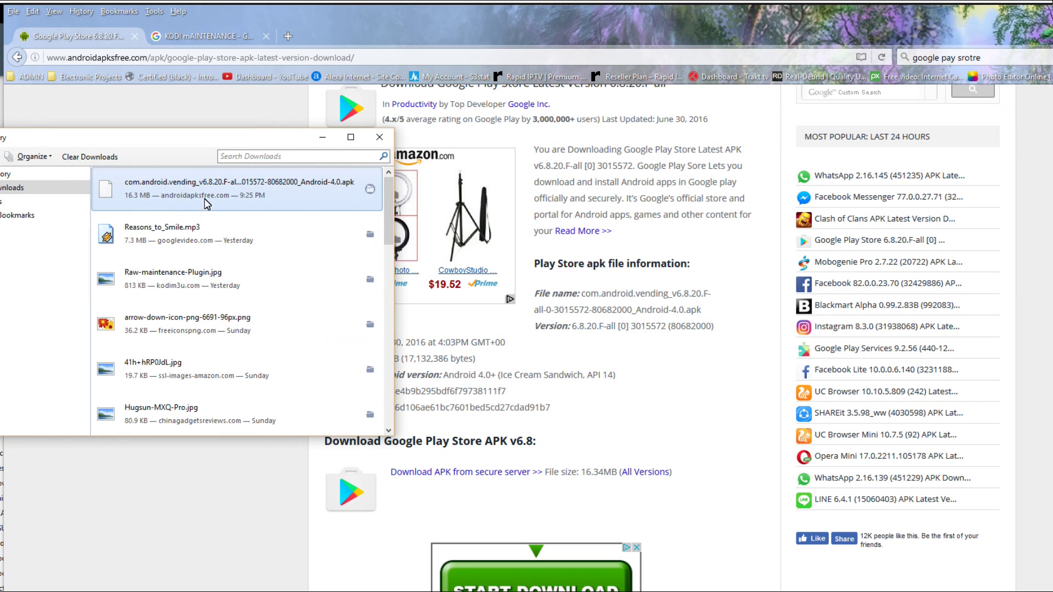
{"action": "left_click", "coordinate": [372, 190]}
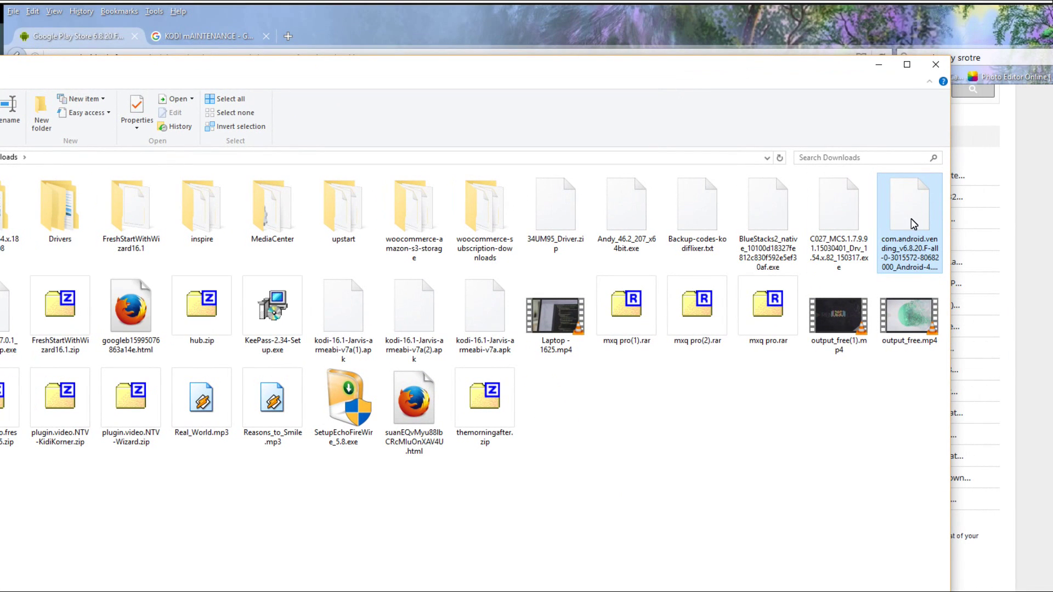
{"action": "left_click", "coordinate": [935, 64]}
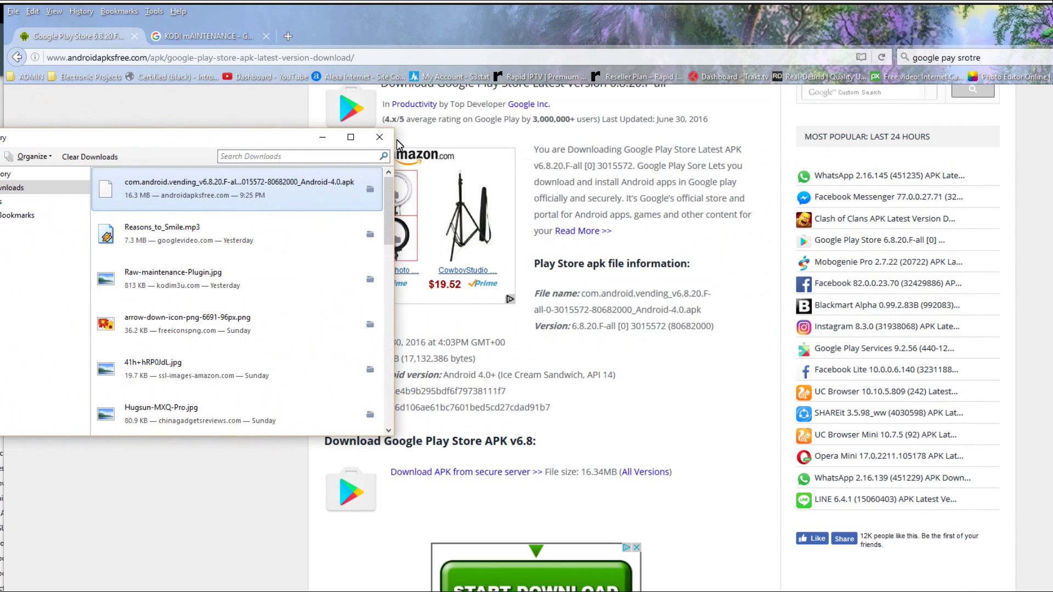
{"action": "left_click", "coordinate": [380, 138]}
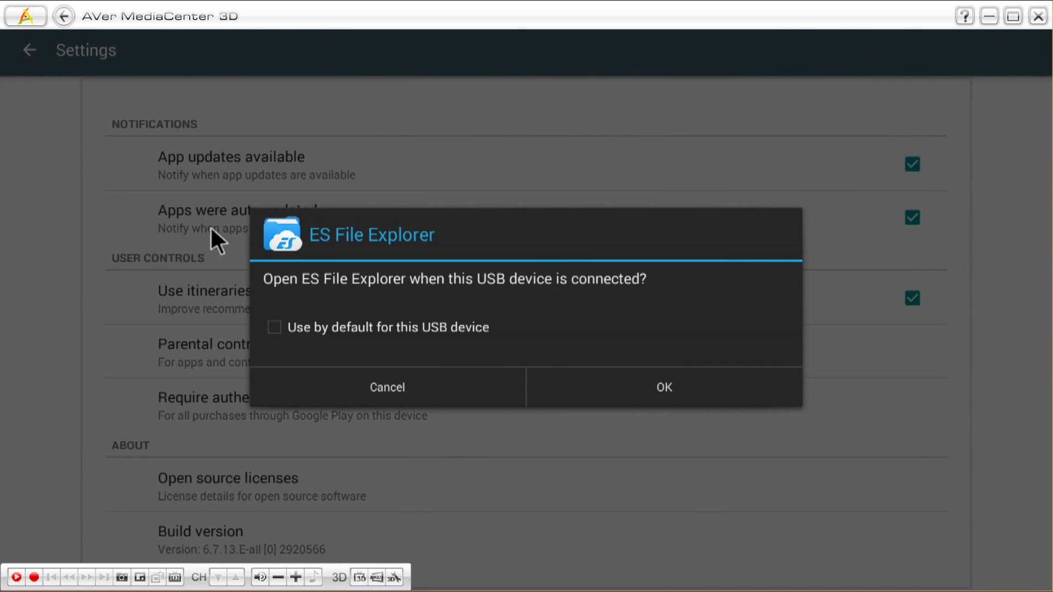
On the TV box, decline opening ES File Explorer for the USB device and browse to USB(A:) in FileBrowser.
{"action": "left_click", "coordinate": [409, 375]}
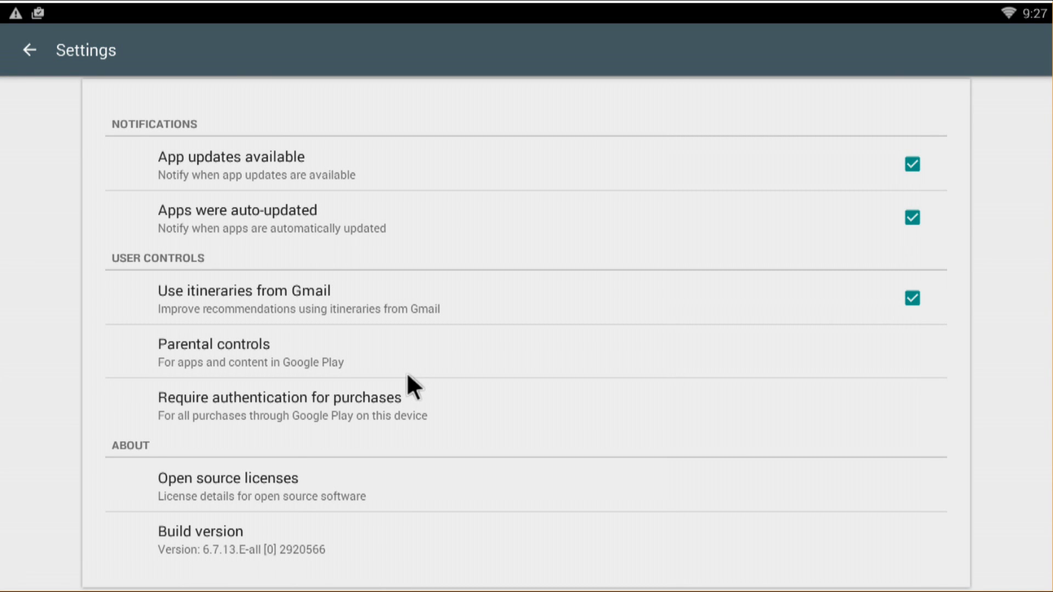
{"action": "key", "text": "Escape"}
{"action": "key", "text": "Escape"}
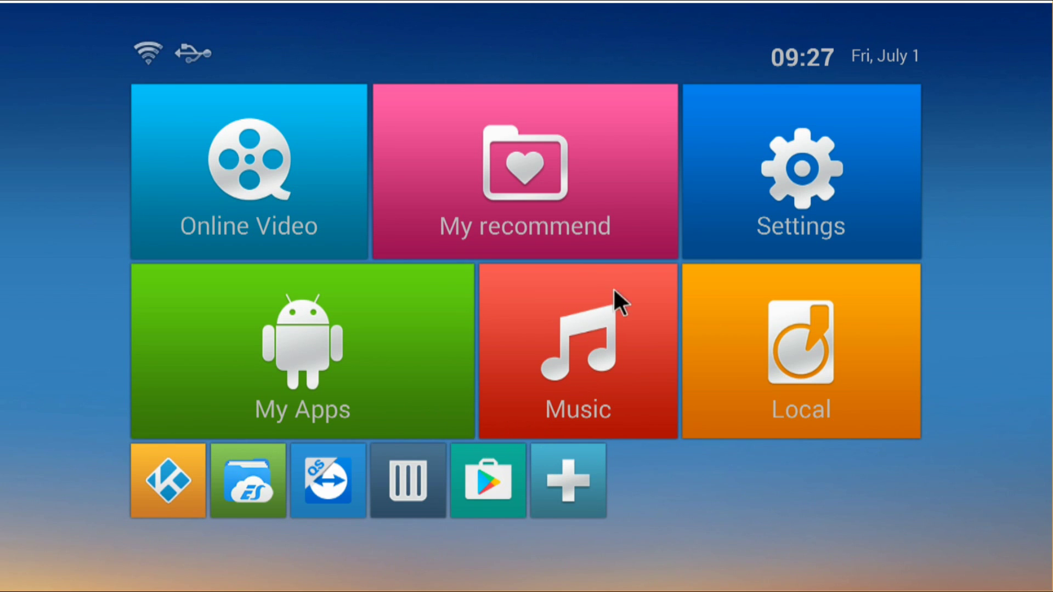
{"action": "left_click", "coordinate": [769, 342]}
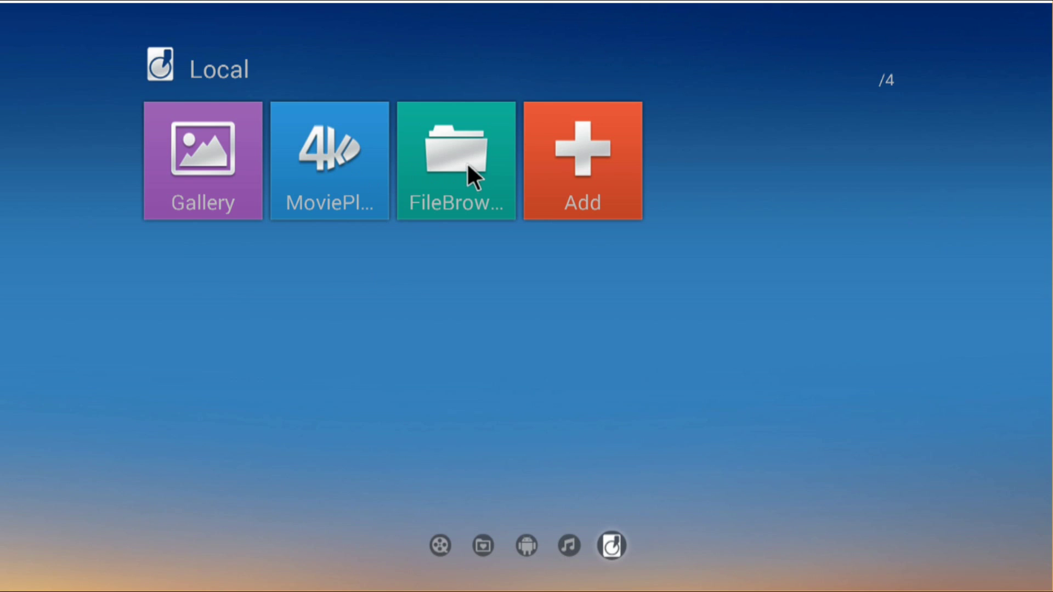
{"action": "left_click", "coordinate": [467, 165]}
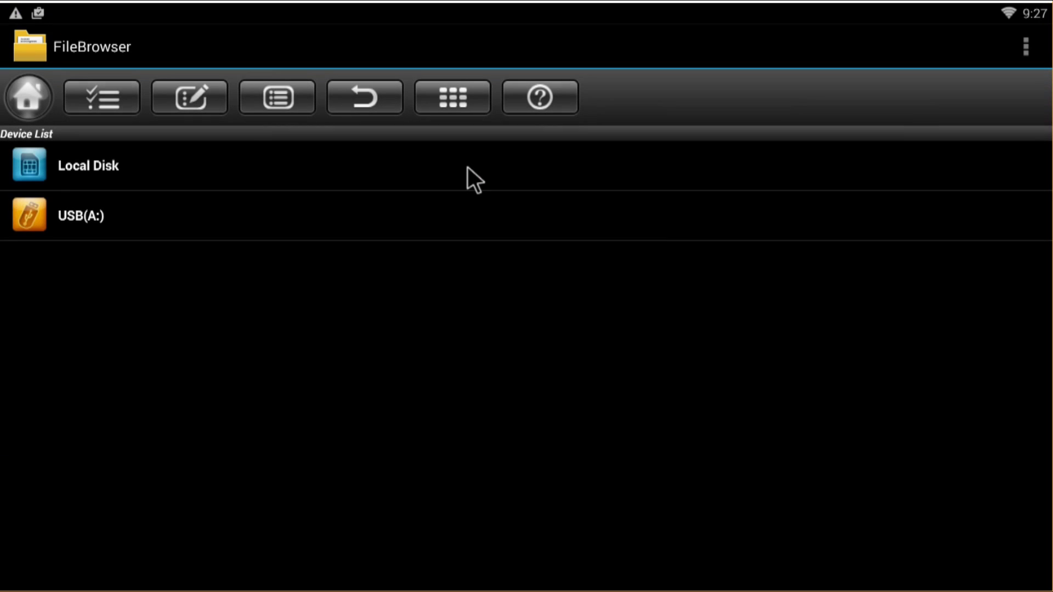
{"action": "left_click", "coordinate": [65, 220]}
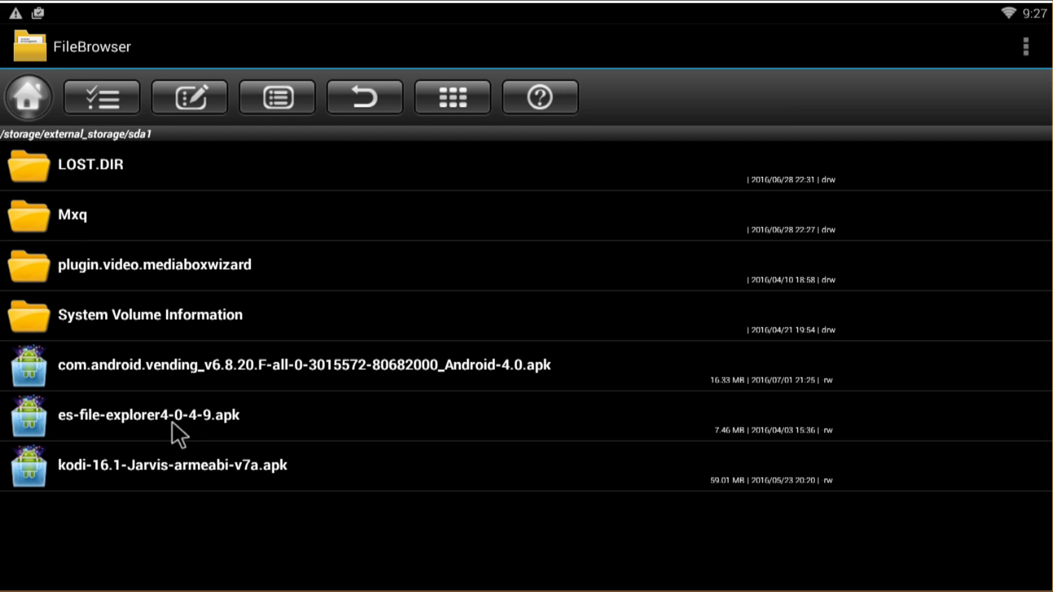
{"action": "left_click", "coordinate": [206, 358]}
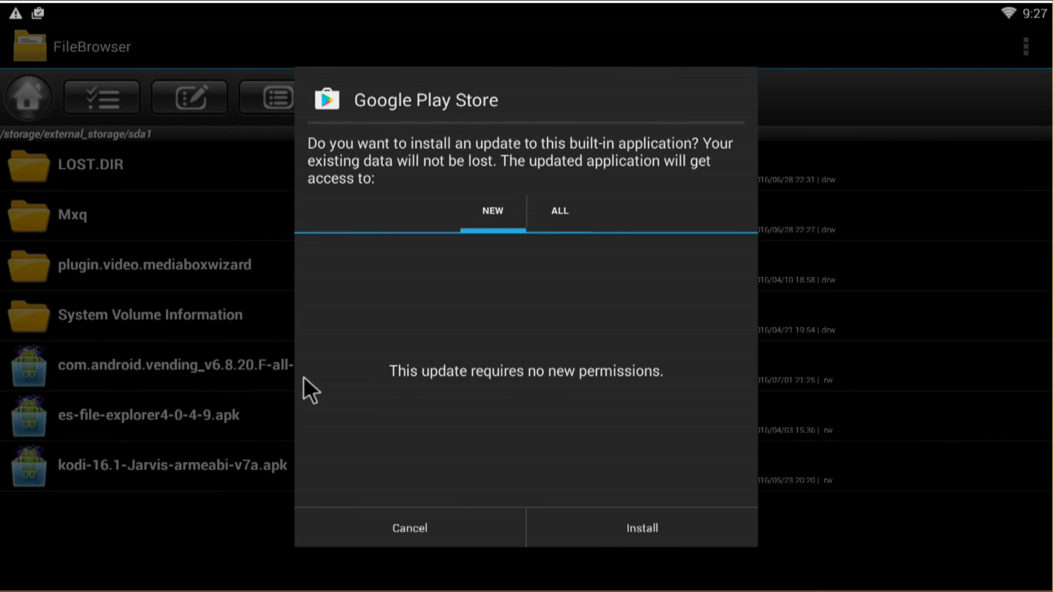
{"action": "left_click", "coordinate": [643, 513]}
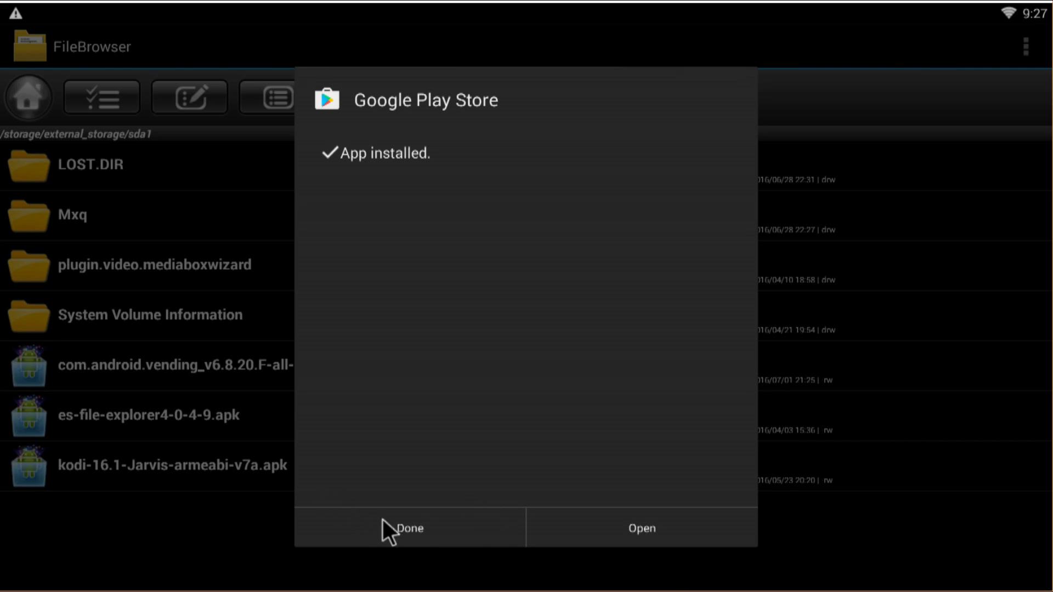
{"action": "left_click", "coordinate": [419, 530]}
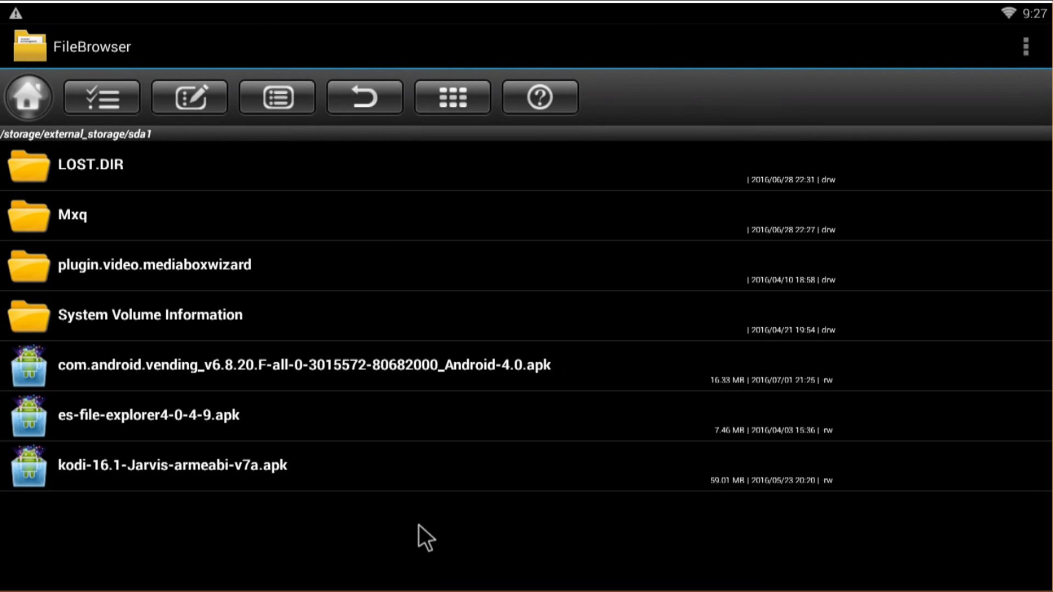
{"action": "right_click", "coordinate": [402, 469]}
{"action": "right_click", "coordinate": [360, 529]}
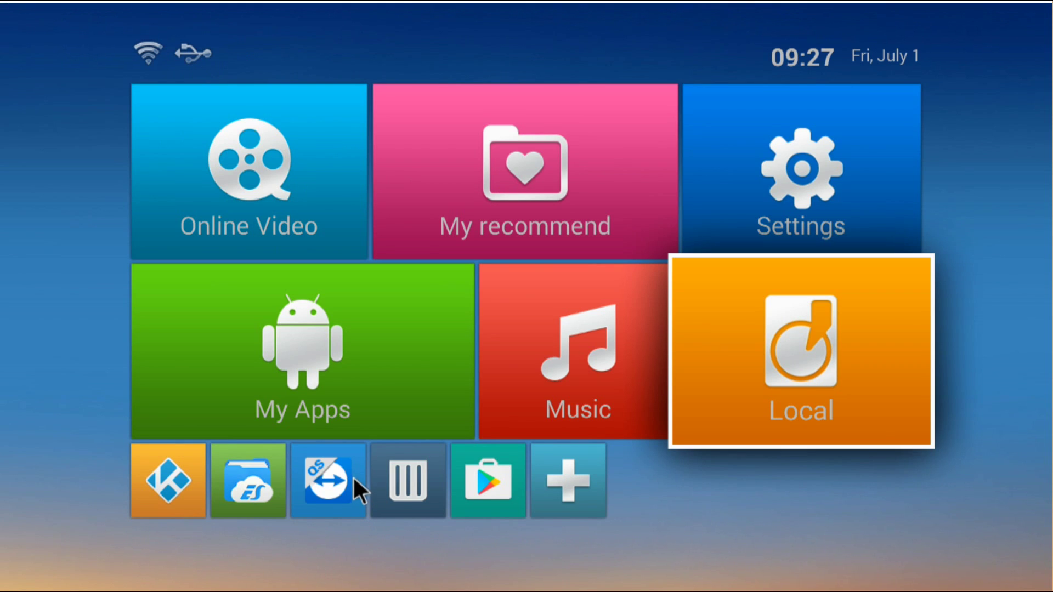
Launch the updated Play Store and check the build version at the end of its settings.
{"action": "left_click", "coordinate": [497, 471]}
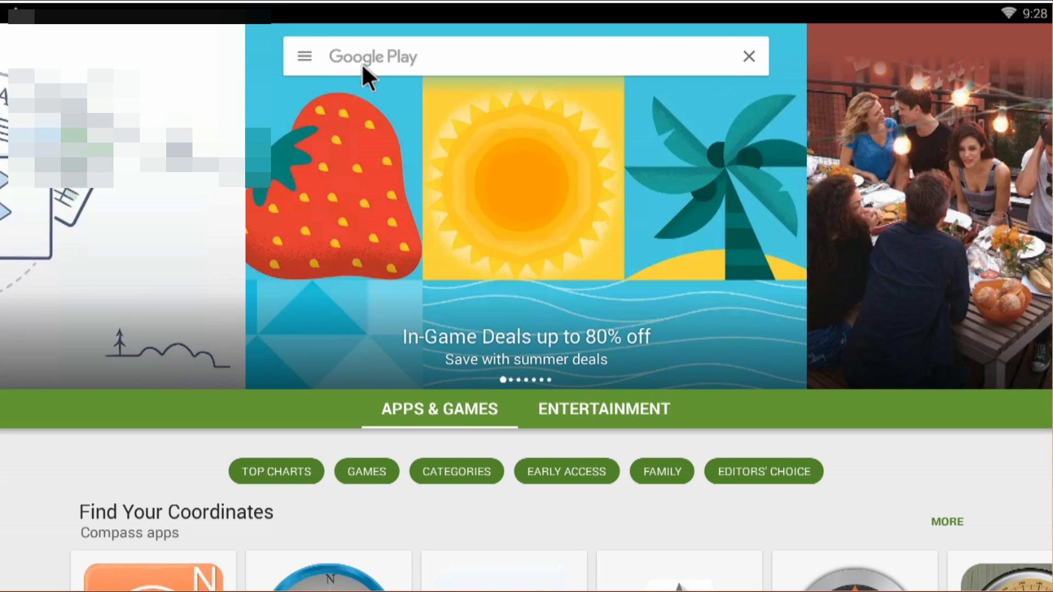
{"action": "left_click", "coordinate": [306, 55]}
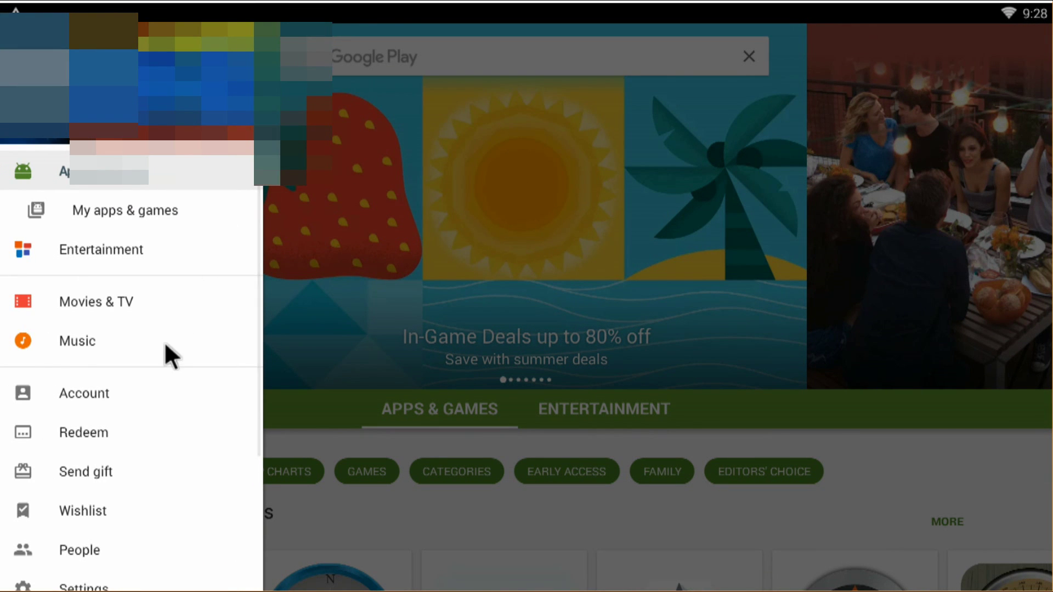
{"action": "scroll", "coordinate": [138, 439], "scroll_direction": "down", "scroll_amount": 5}
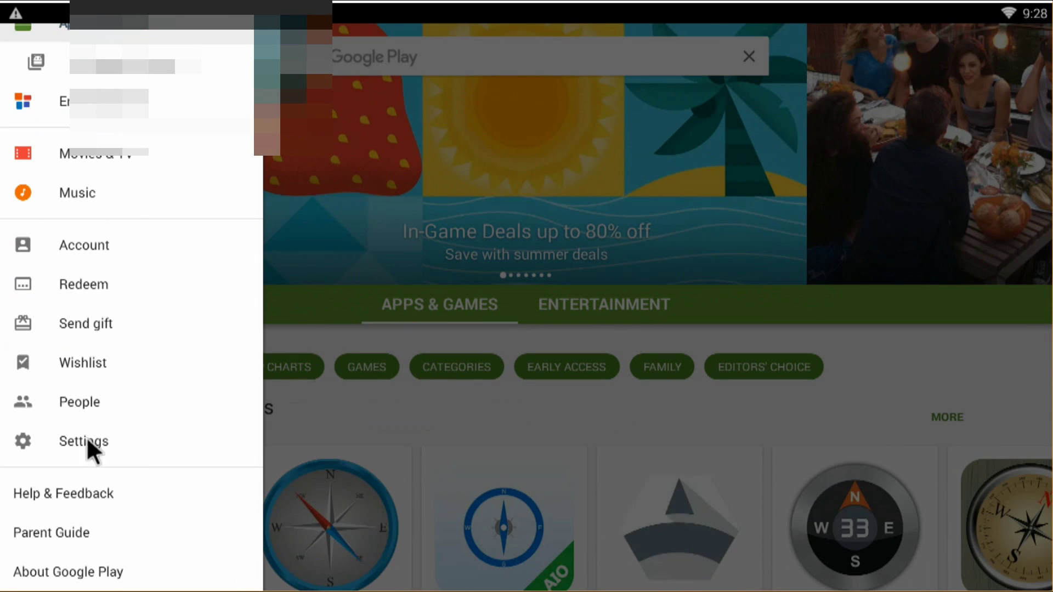
{"action": "left_click", "coordinate": [83, 437]}
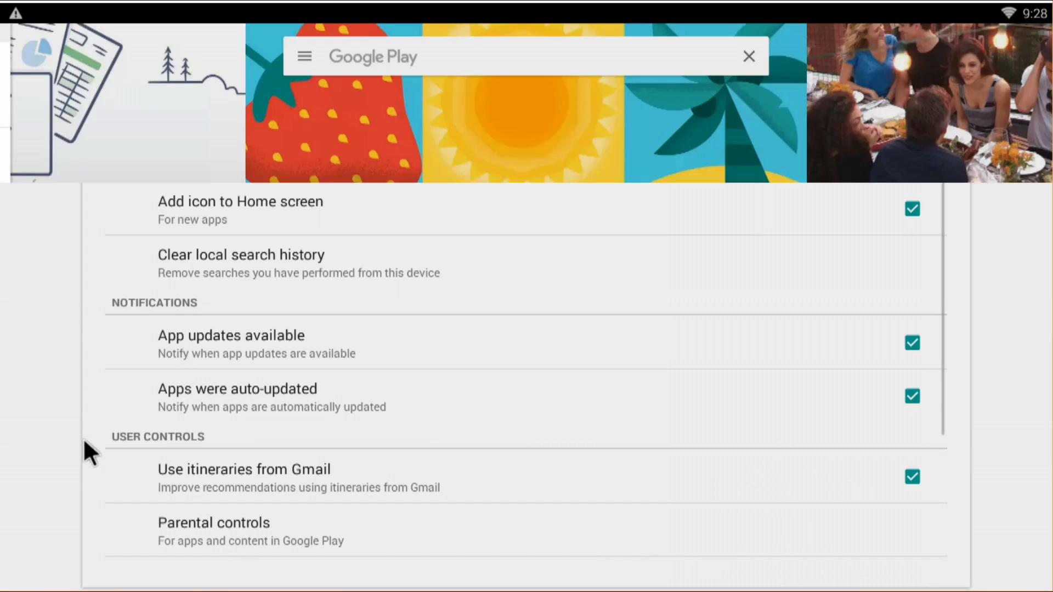
{"action": "scroll", "coordinate": [113, 435], "scroll_direction": "down", "scroll_amount": 3}
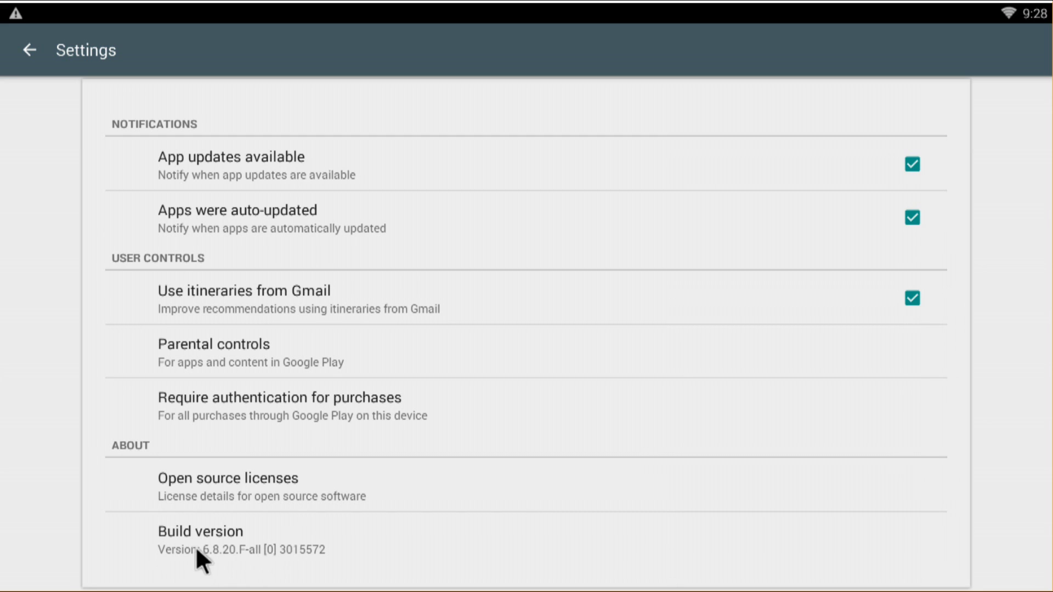
{"action": "left_click", "coordinate": [333, 553]}
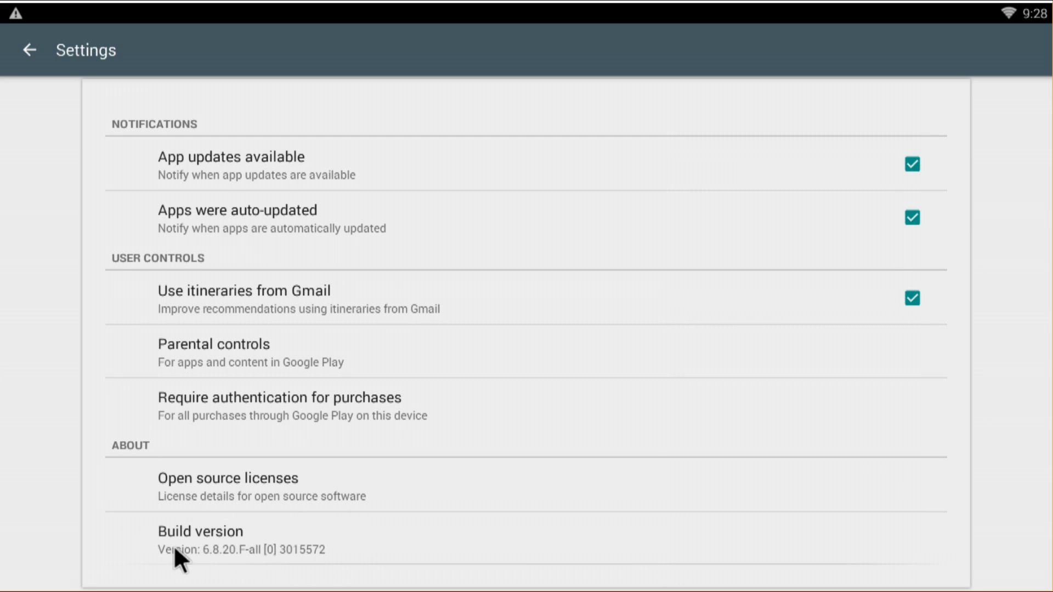
Check for a newer Play Store release through its build version entry, dismiss the message, and return to the store's front page.
{"action": "left_click_drag", "start_coordinate": [251, 544], "coordinate": [298, 554]}
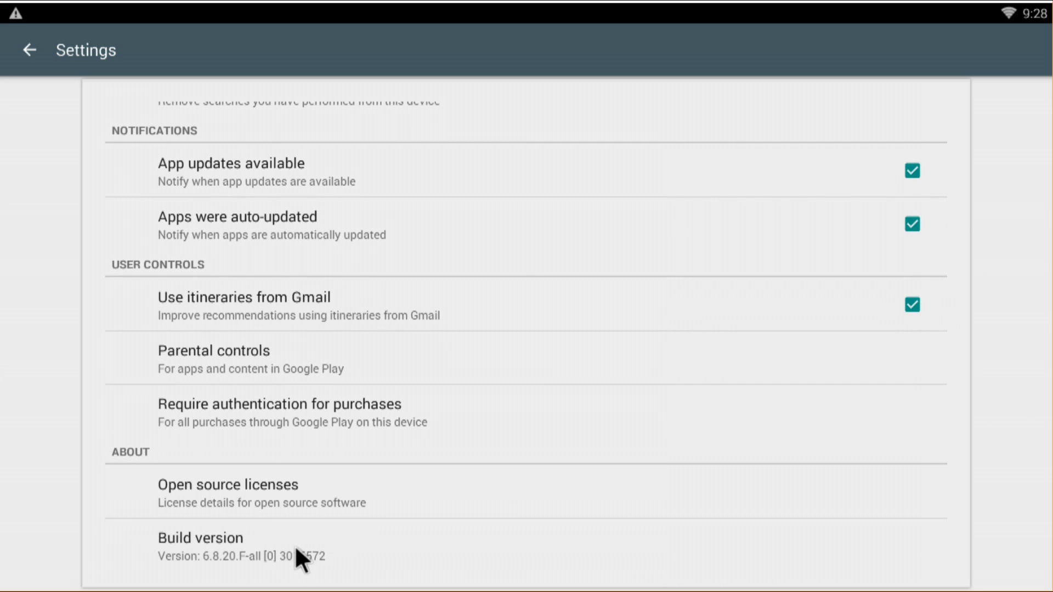
{"action": "left_click", "coordinate": [295, 544]}
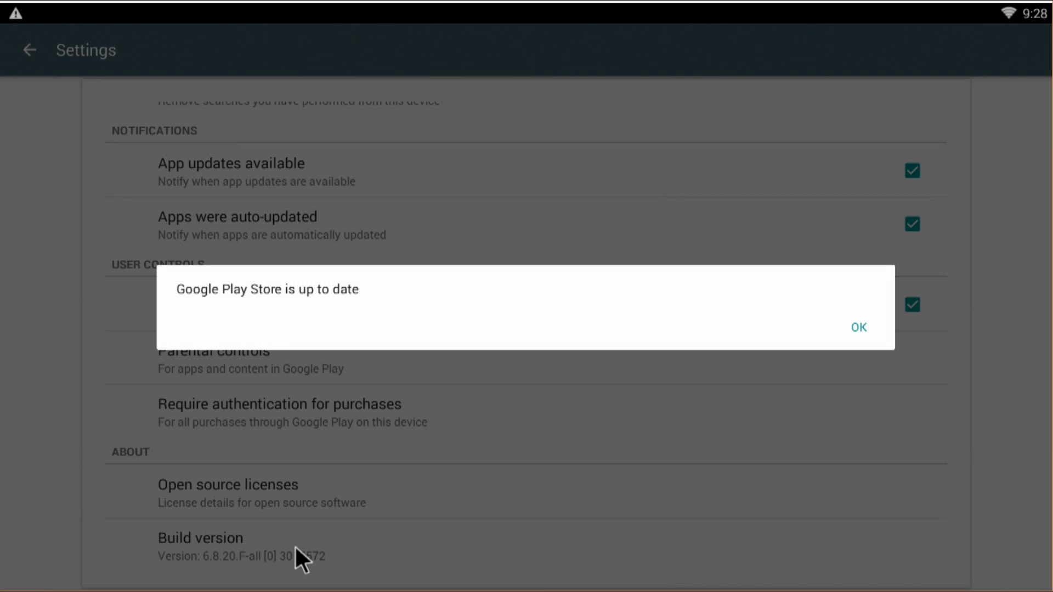
{"action": "left_click", "coordinate": [855, 327]}
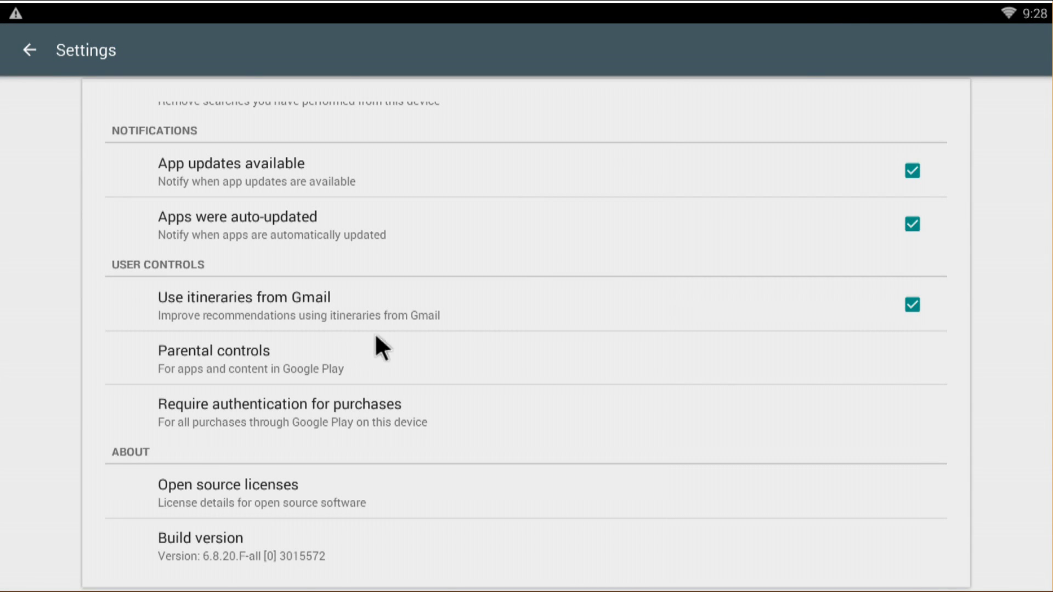
{"action": "key", "text": "Escape"}
{"action": "scroll", "coordinate": [438, 266], "scroll_direction": "up", "scroll_amount": 2}
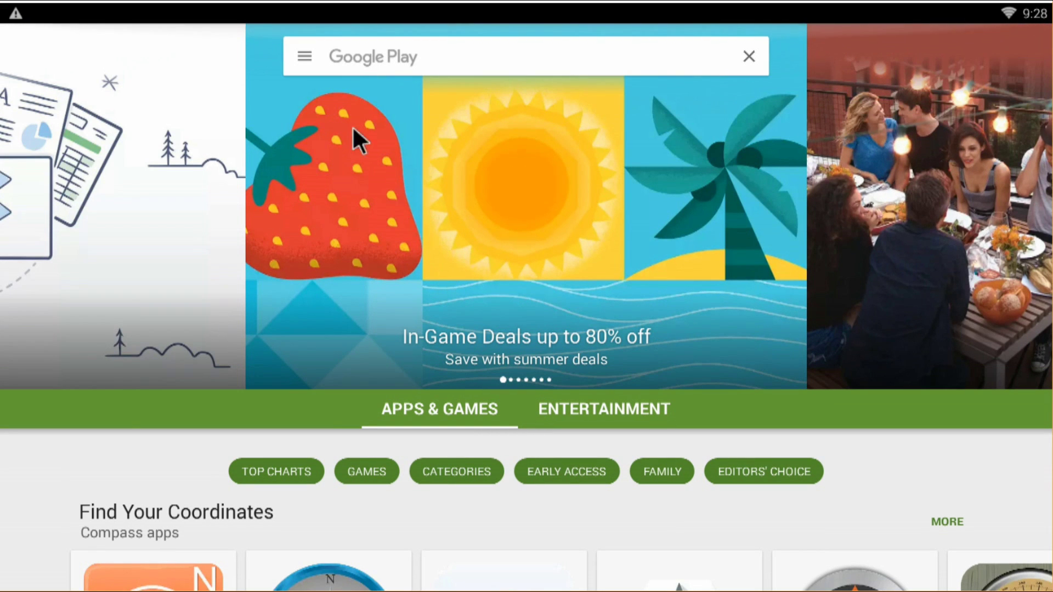
Review the installed apps under My apps & games and go back to the store's front page.
{"action": "left_click", "coordinate": [305, 56]}
{"action": "left_click", "coordinate": [94, 60]}
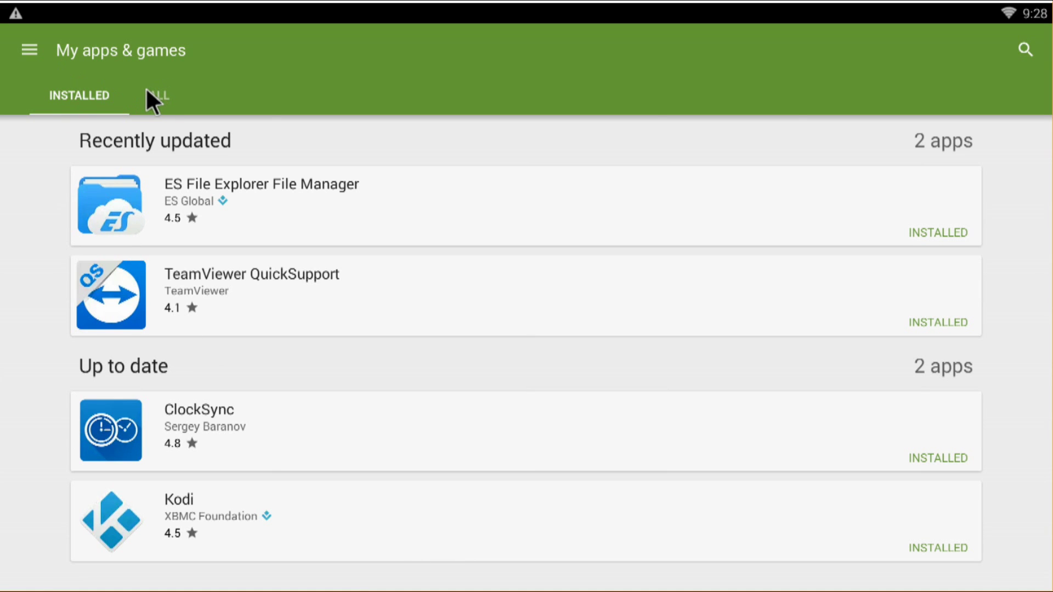
{"action": "key", "text": "Escape"}
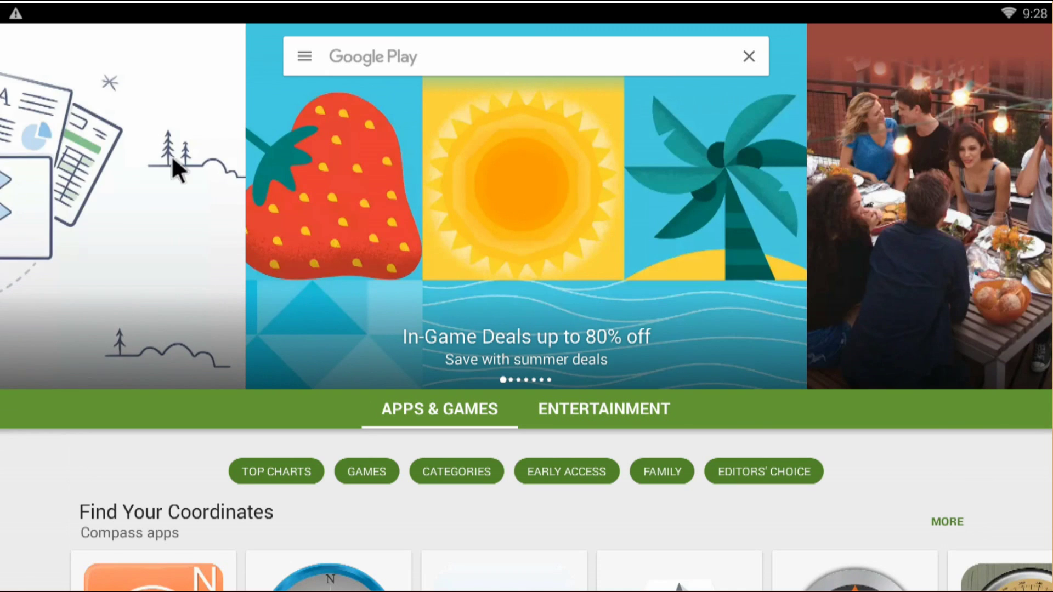
Search the Play Store for Facebook and open the app's page.
{"action": "left_click", "coordinate": [309, 55]}
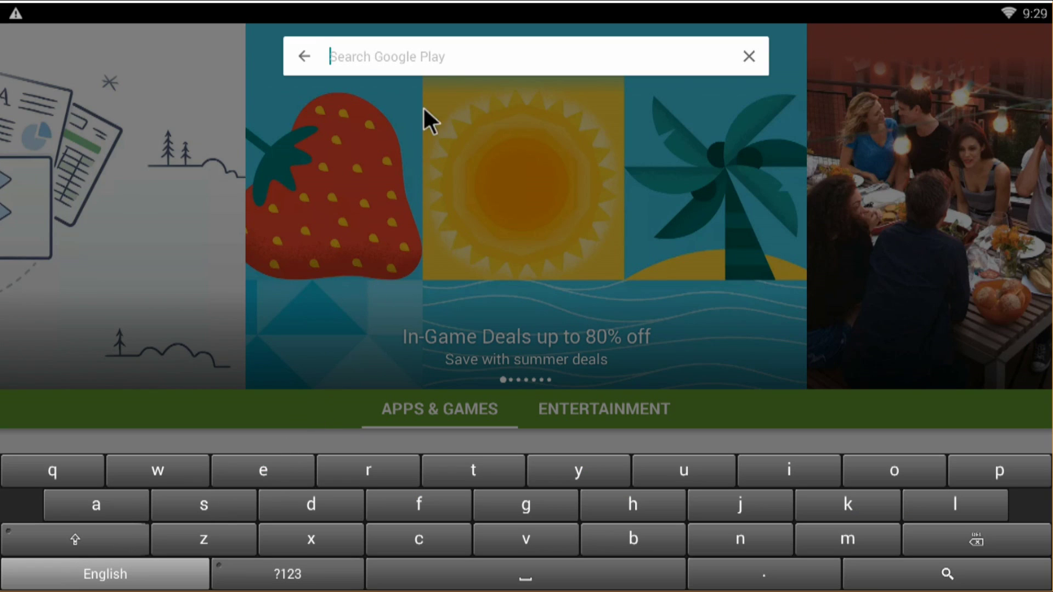
{"action": "type", "text": "face"}
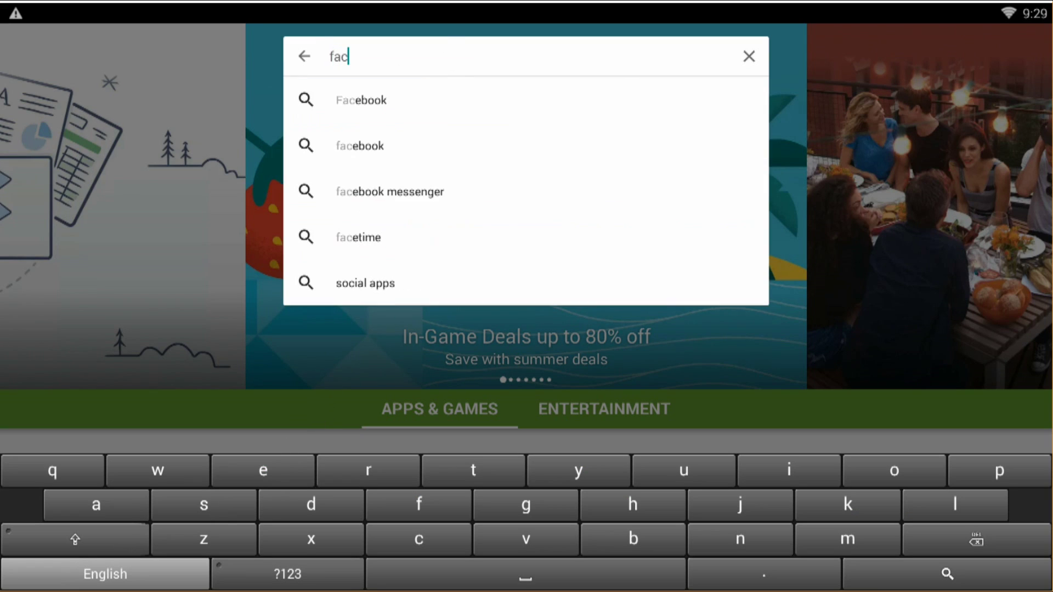
{"action": "left_click", "coordinate": [362, 101]}
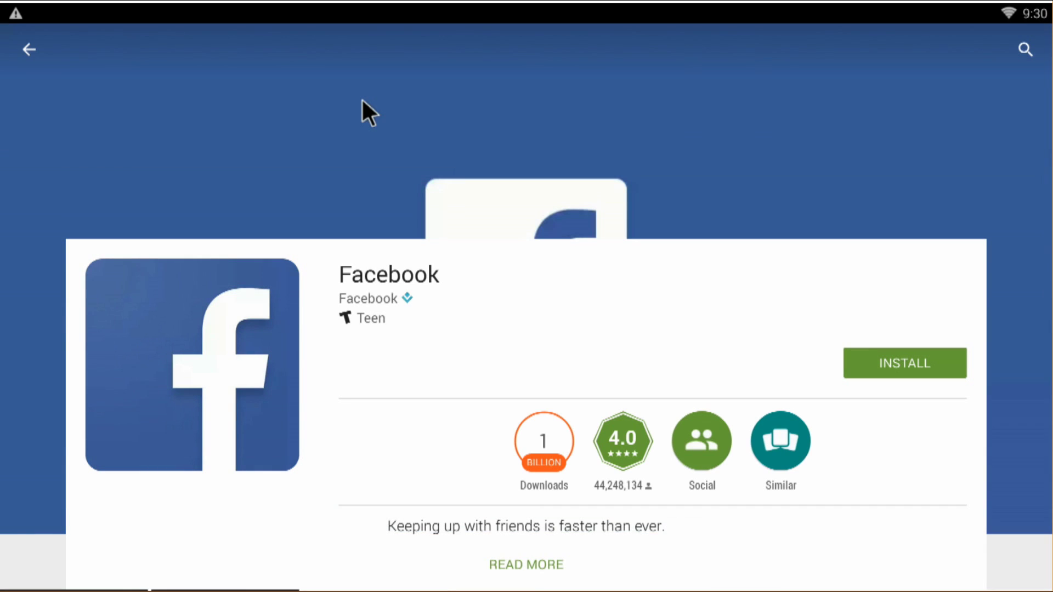
Install Facebook, accepting the access it requests, and return to the store's front page.
{"action": "left_click", "coordinate": [934, 353]}
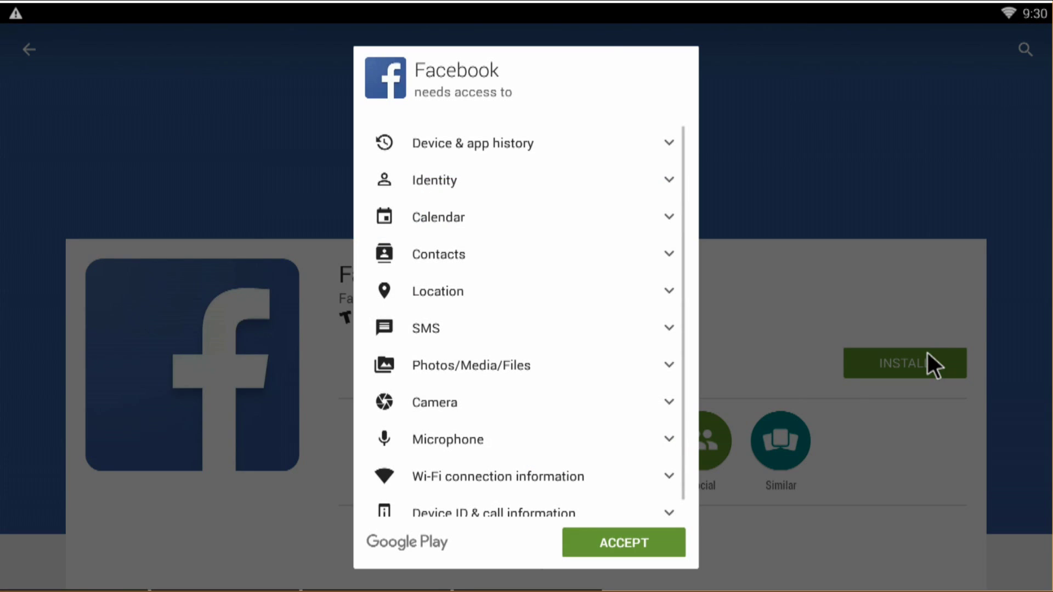
{"action": "left_click", "coordinate": [608, 537]}
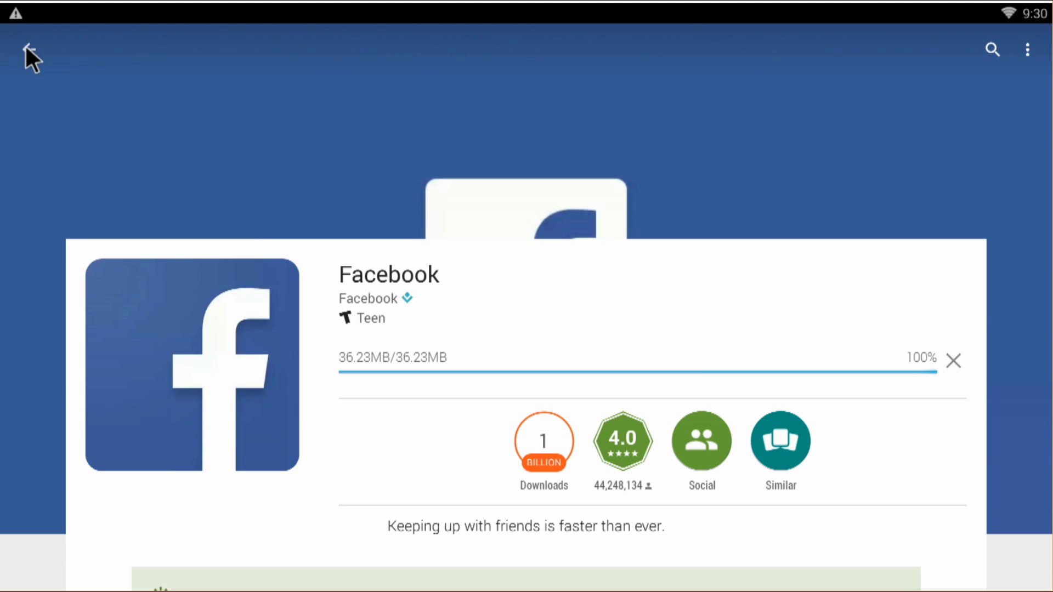
{"action": "scroll", "coordinate": [577, 497], "scroll_direction": "down", "scroll_amount": 3}
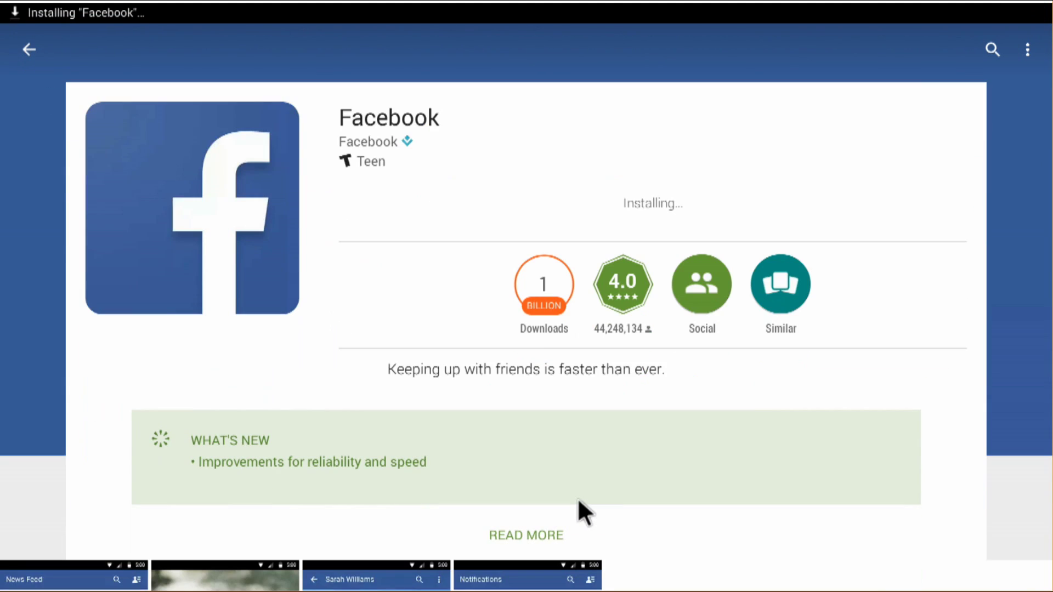
{"action": "scroll", "coordinate": [577, 498], "scroll_direction": "up", "scroll_amount": 3}
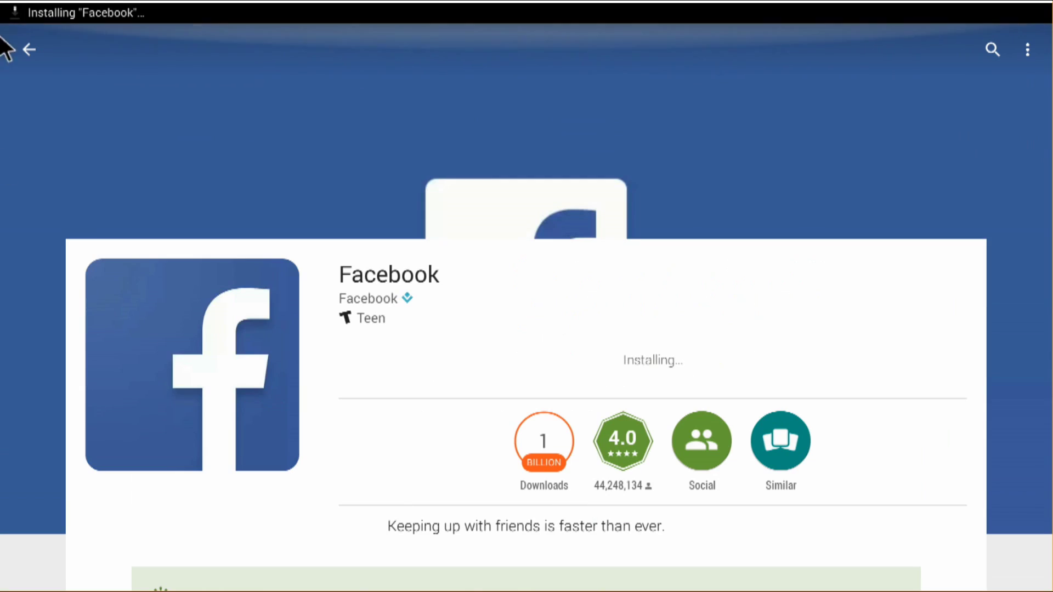
{"action": "left_click", "coordinate": [25, 48]}
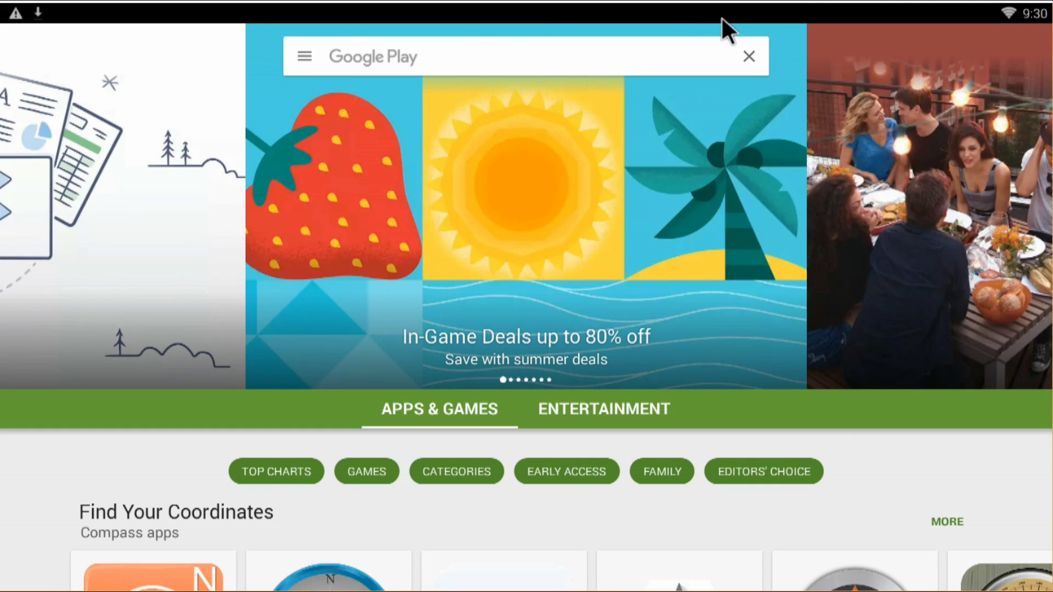
Search the Play Store for youtube using the matching suggestion.
{"action": "left_click", "coordinate": [648, 50]}
{"action": "type", "text": "y"}
{"action": "key", "text": "BackSpace"}
{"action": "key", "text": "BackSpace"}
{"action": "key", "text": "BackSpace"}
{"action": "key", "text": "BackSpace"}
{"action": "key", "text": "BackSpace"}
{"action": "key", "text": "BackSpace"}
{"action": "key", "text": "BackSpace"}
{"action": "key", "text": "BackSpace"}
{"action": "key", "text": "BackSpace"}
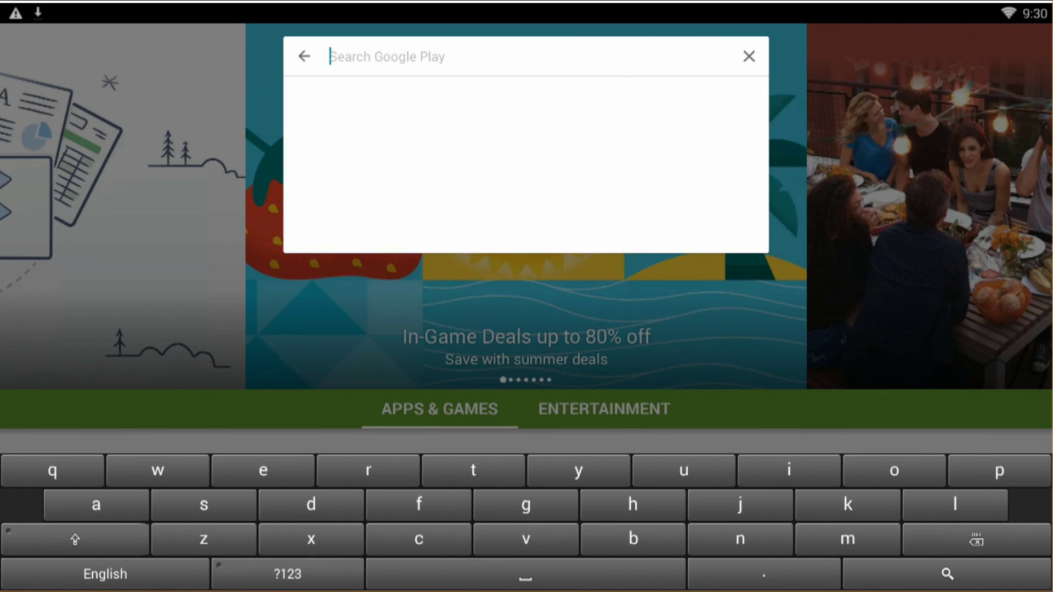
{"action": "type", "text": "you"}
{"action": "left_click", "coordinate": [356, 87]}
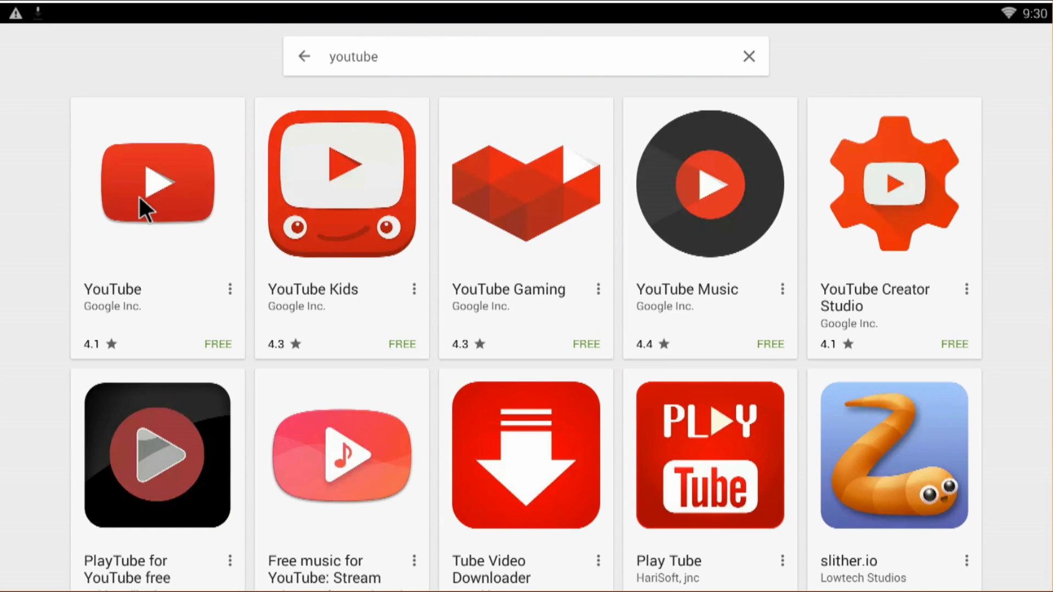
Open the official YouTube app by Google Inc. and install it, accepting its requested permissions.
{"action": "left_click", "coordinate": [113, 199]}
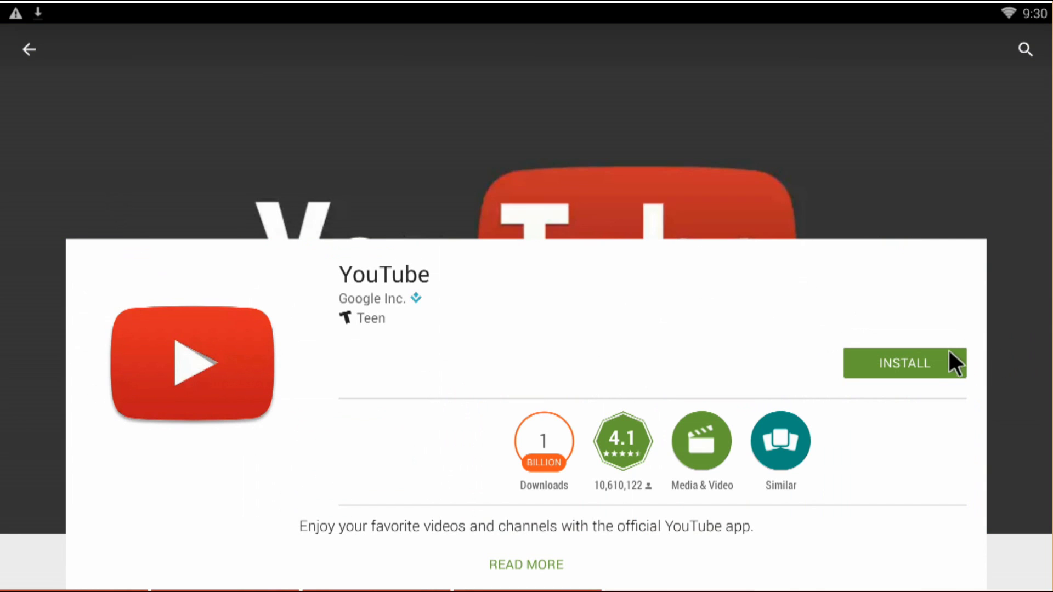
{"action": "left_click", "coordinate": [921, 365]}
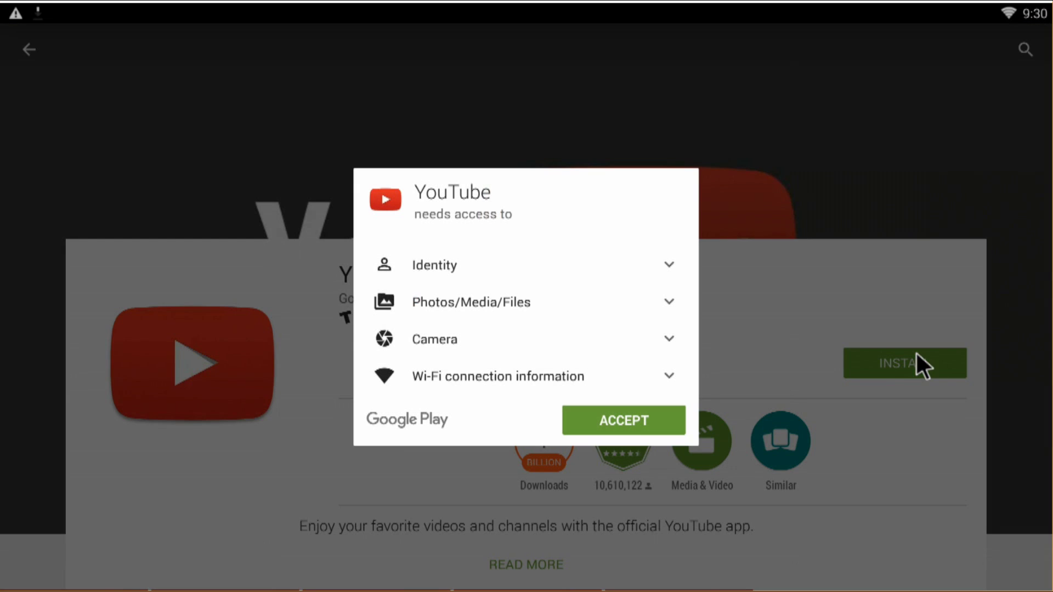
{"action": "left_click", "coordinate": [593, 426]}
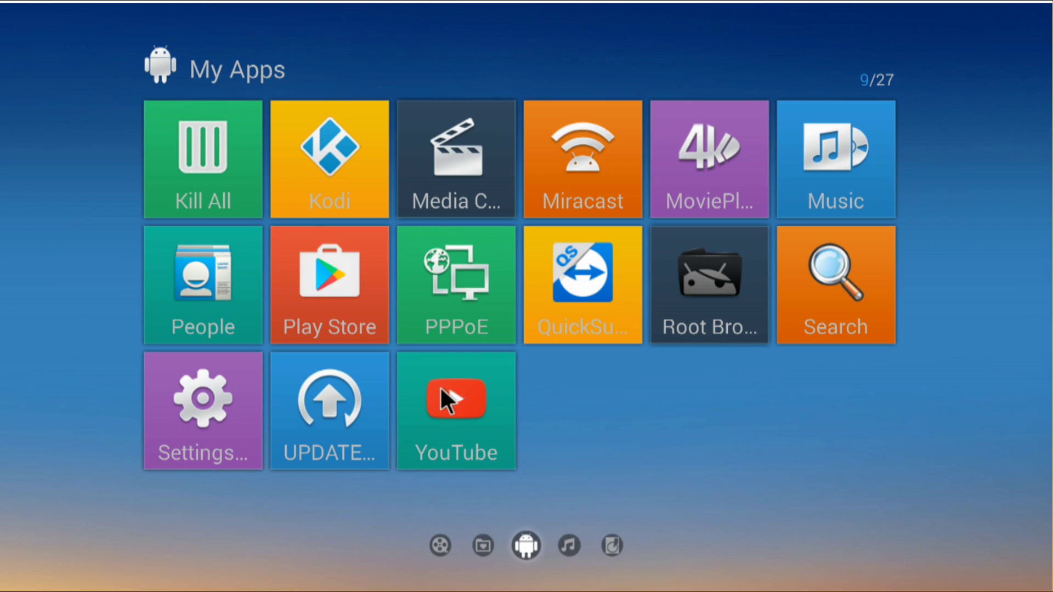
Look through My Apps for the newly installed apps, test-launch YouTube, and exit back to the app list.
{"action": "scroll", "coordinate": [436, 387], "scroll_direction": "up", "scroll_amount": 2}
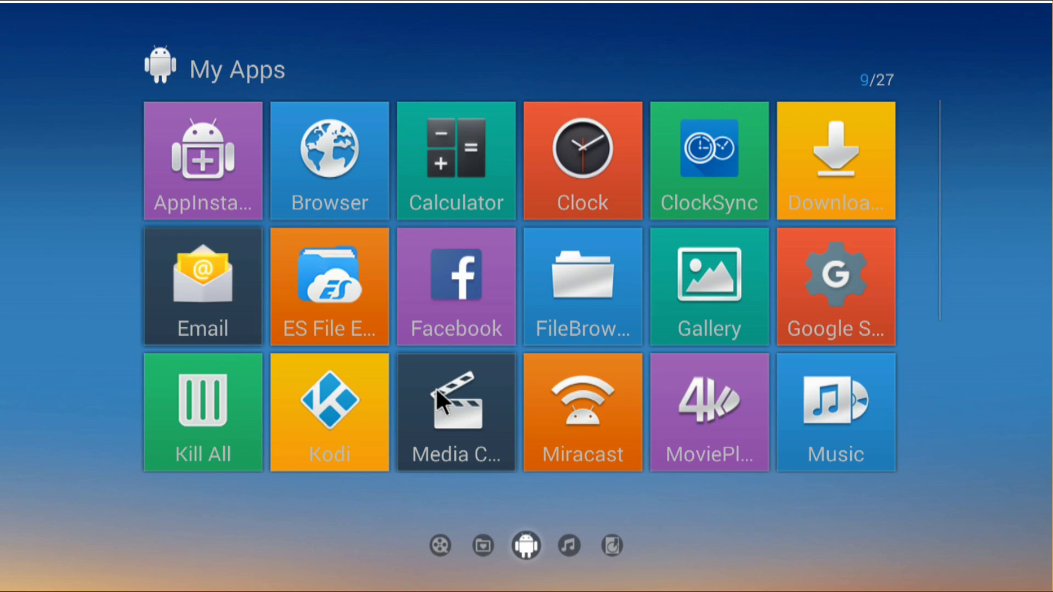
{"action": "scroll", "coordinate": [455, 425], "scroll_direction": "down", "scroll_amount": 2}
{"action": "left_click", "coordinate": [457, 420]}
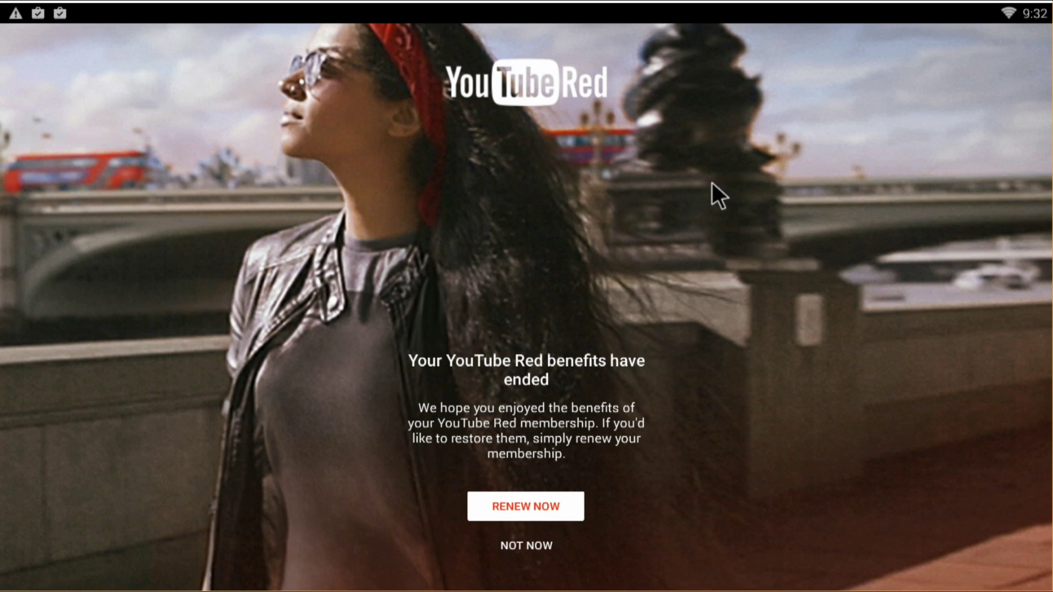
{"action": "key", "text": "Escape"}
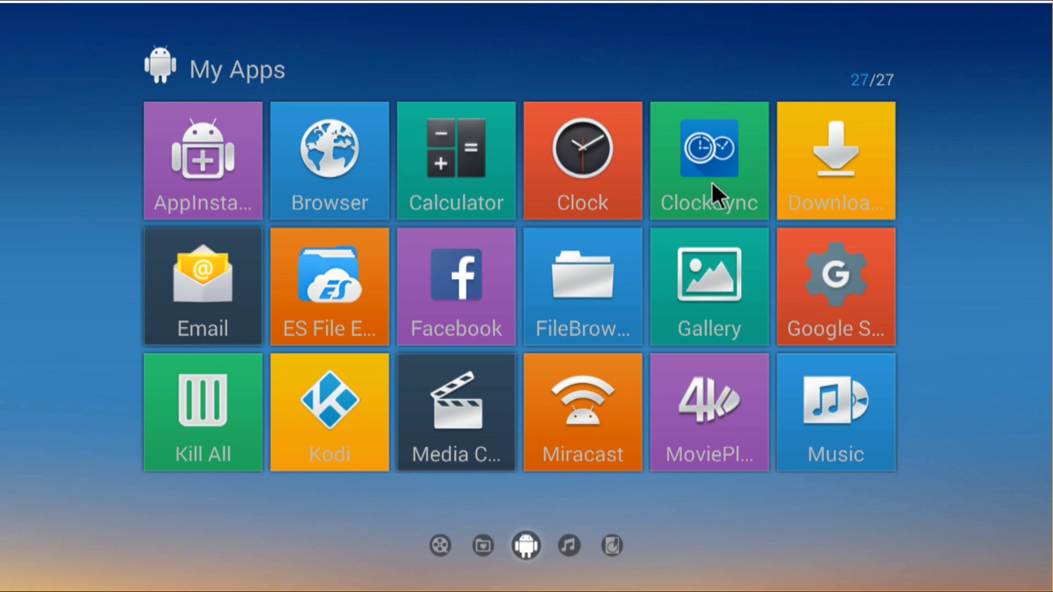